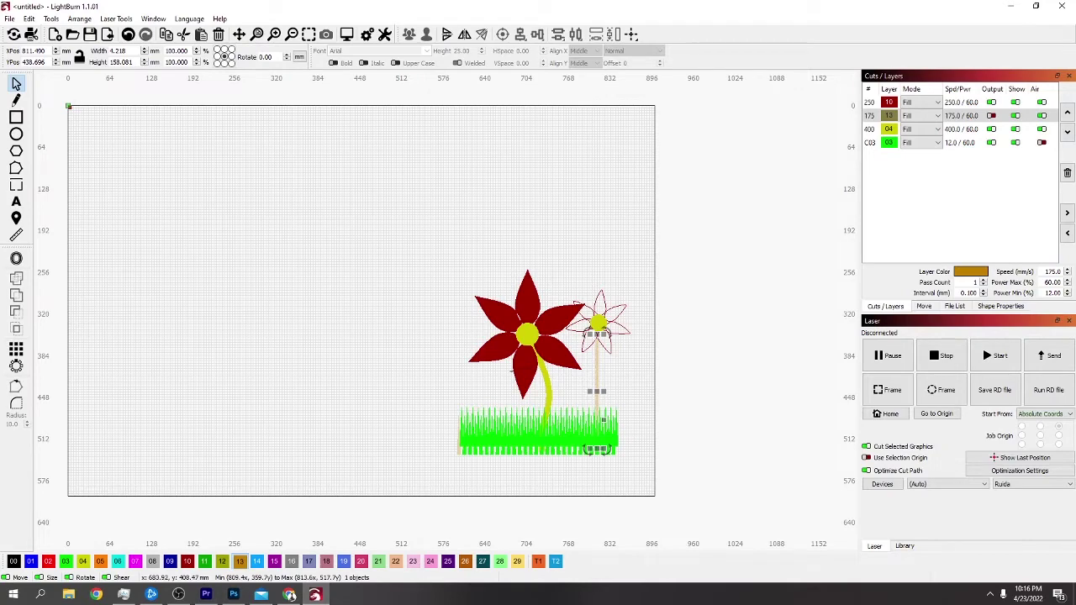
# - Draw a polygon at the upper left of the page and reduce it to 3 sides
pyautogui.scroll(2, 508, 382)
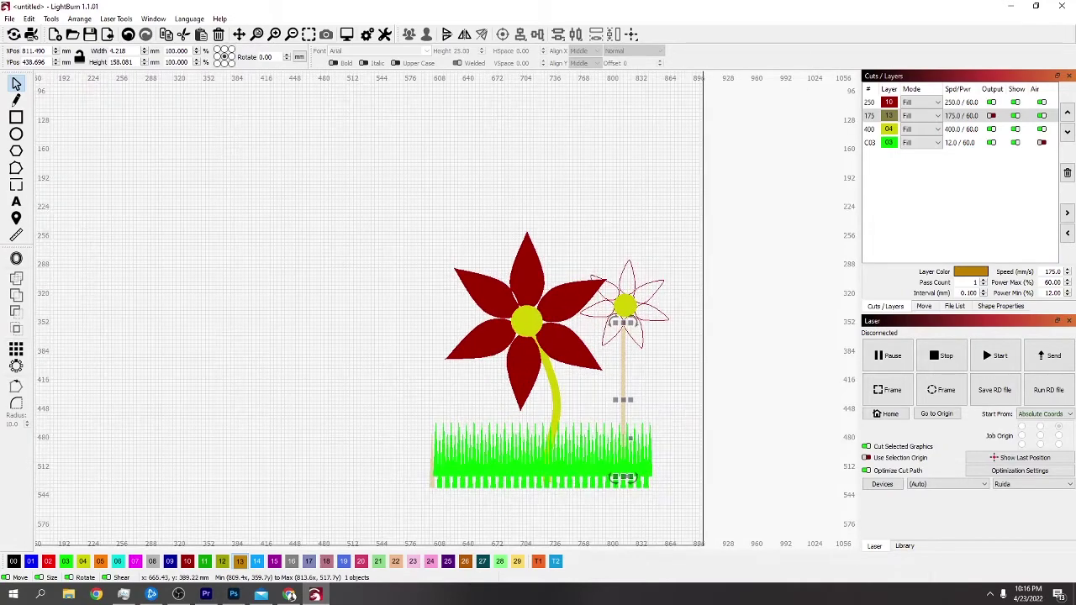
pyautogui.scroll(-1, 496, 349)
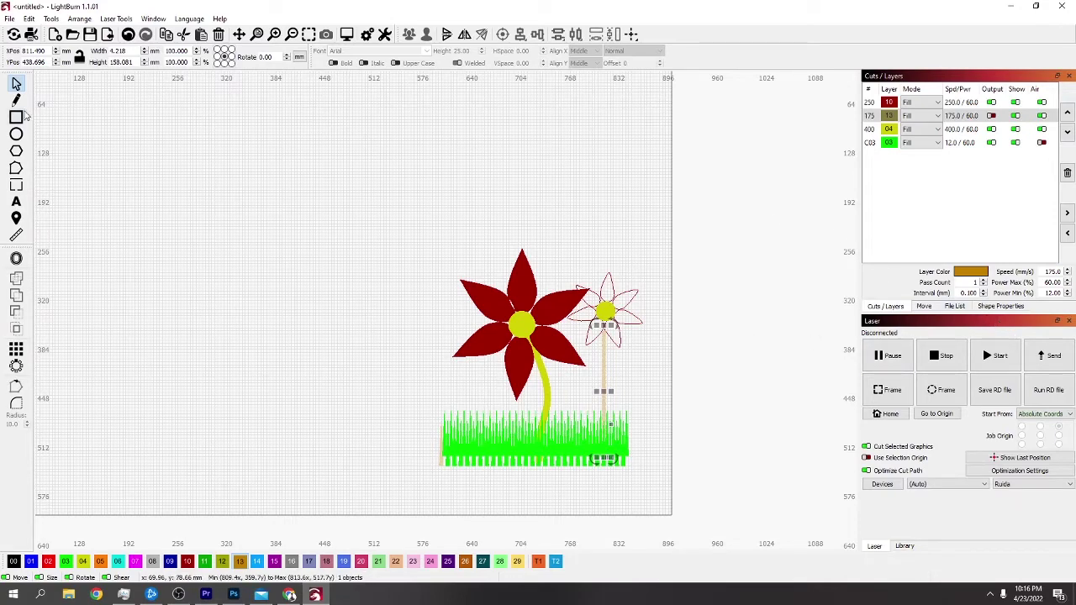
pyautogui.click(17, 152)
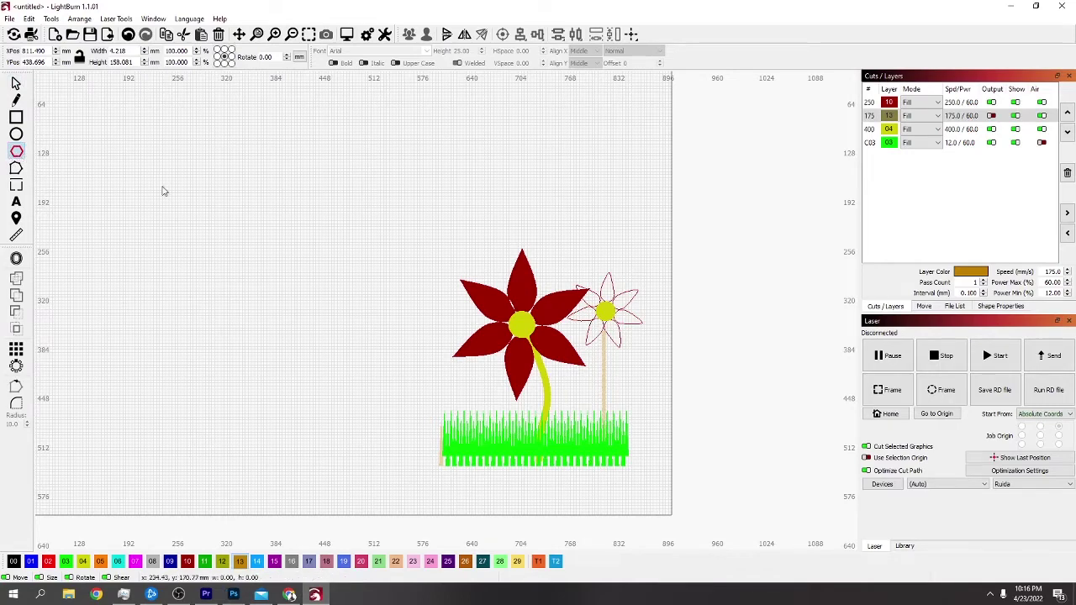
pyautogui.moveTo(175, 195); pyautogui.dragTo(258, 293)
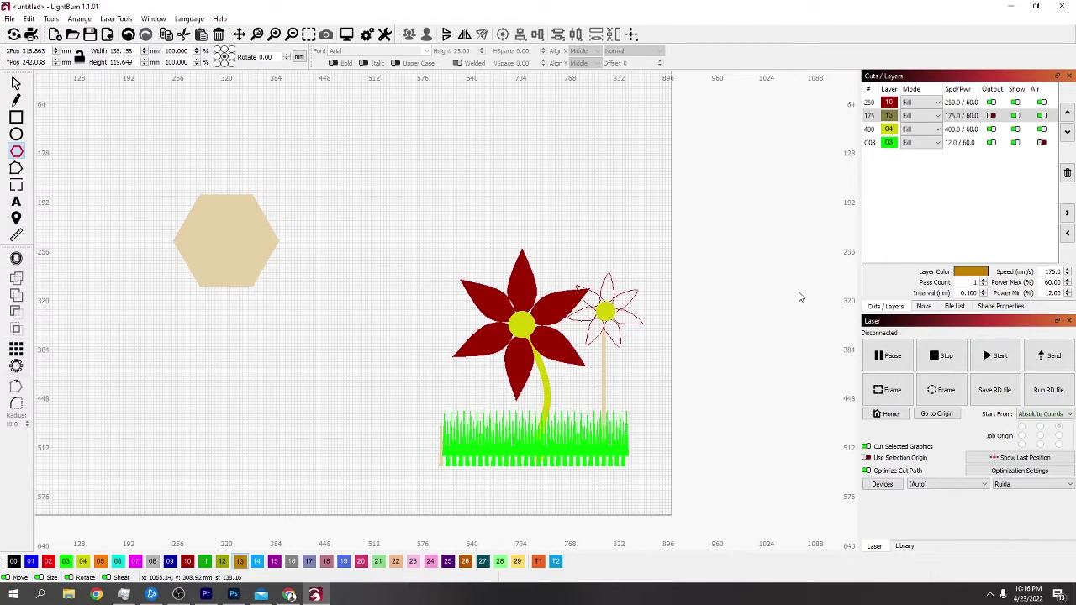
pyautogui.click(1000, 306)
pyautogui.click(1066, 227)
pyautogui.click(1066, 228)
pyautogui.click(1066, 228)
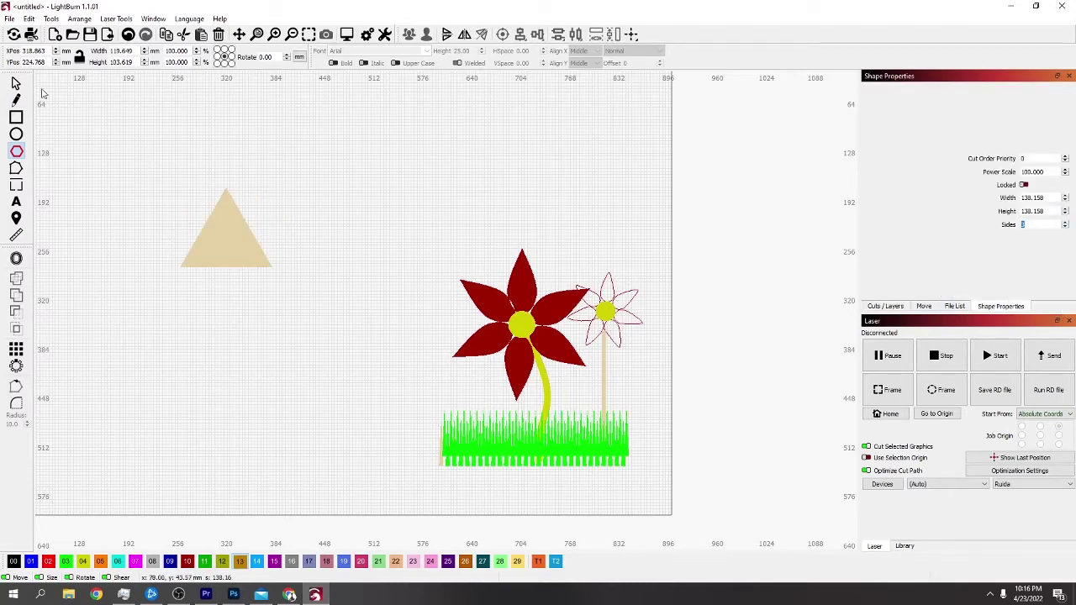
# - Stretch the triangle to about 245 mm tall and convert it to a path
pyautogui.click(16, 83)
pyautogui.moveTo(225, 178); pyautogui.dragTo(227, 78)
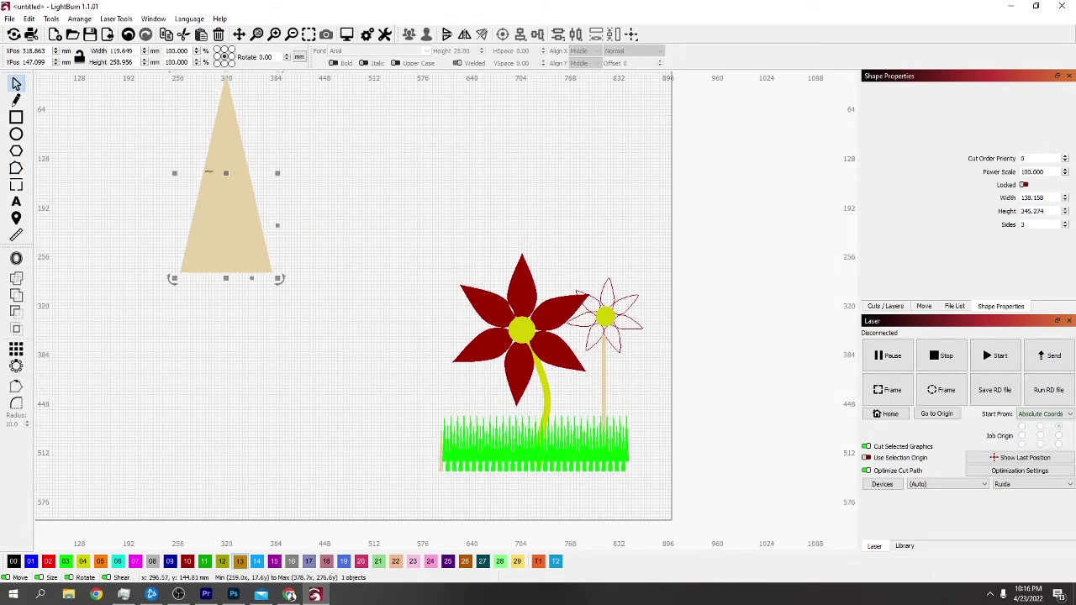
pyautogui.rightClick(211, 174)
pyautogui.click(257, 306)
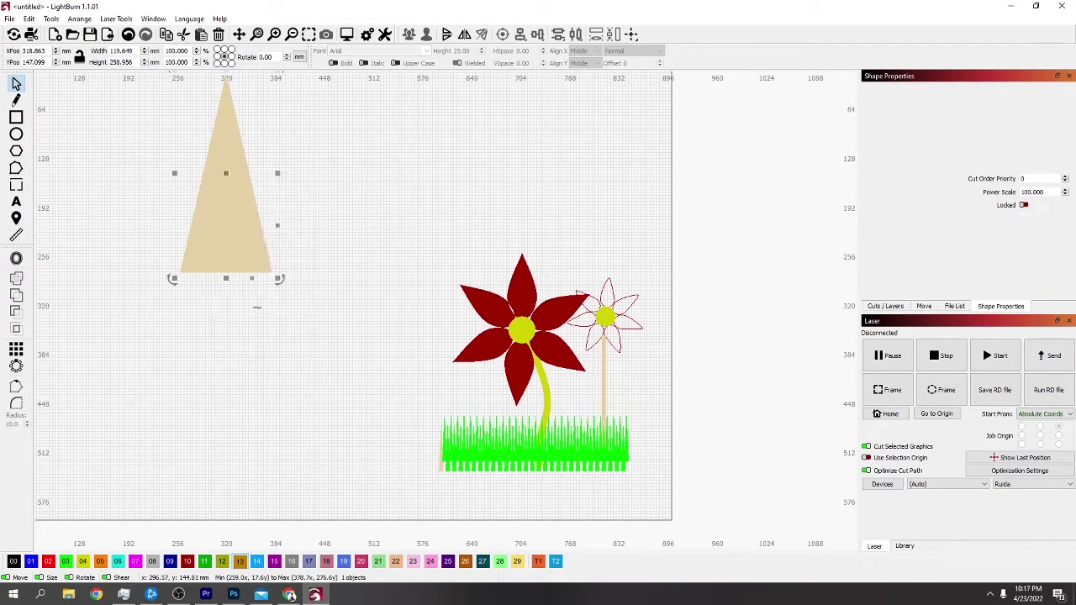
# - Smooth and pull down the triangle's bottom node into a teardrop, then move it down-left
pyautogui.click(16, 168)
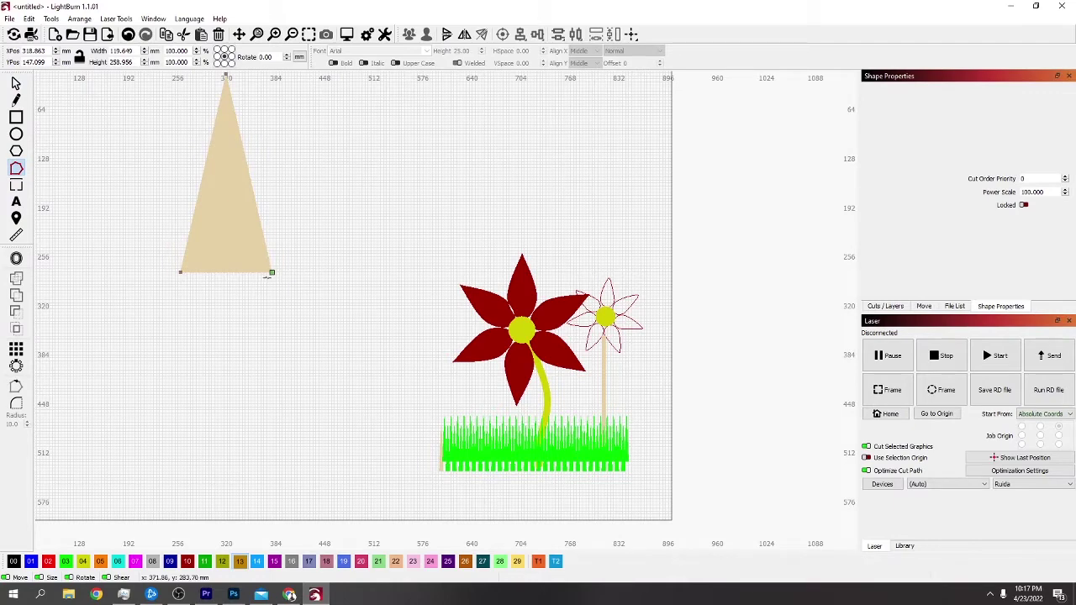
pyautogui.press('s')
pyautogui.press('s')
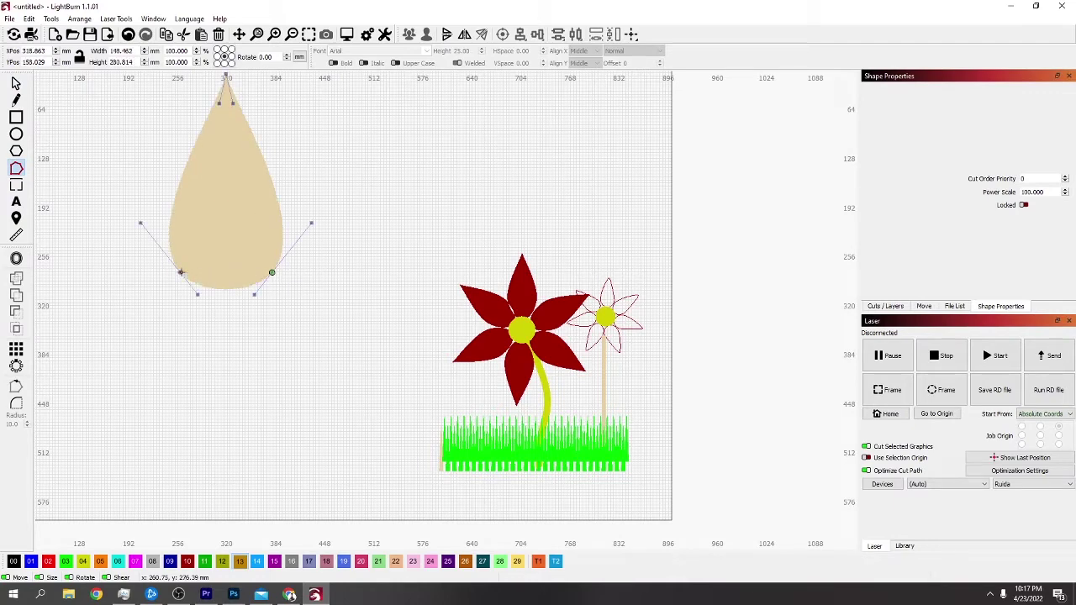
pyautogui.scroll(-3, 226, 281)
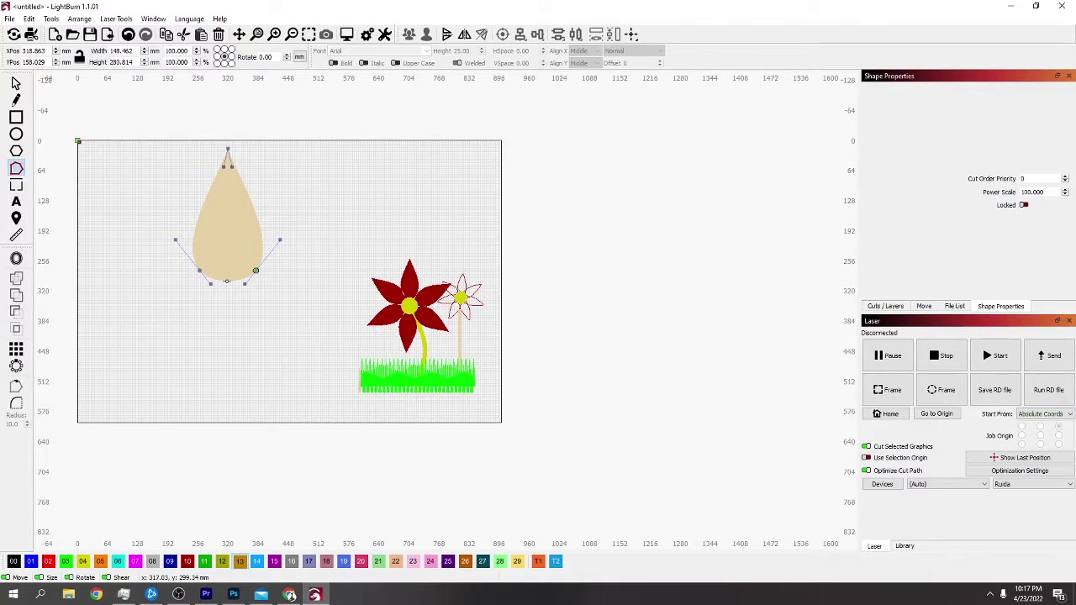
pyautogui.moveTo(227, 282); pyautogui.dragTo(240, 245)
pyautogui.click(16, 82)
pyautogui.moveTo(211, 208); pyautogui.dragTo(207, 313)
# - Draw a circle coloured red with swatch 02, nudge it under the teardrop, and select both
pyautogui.click(16, 135)
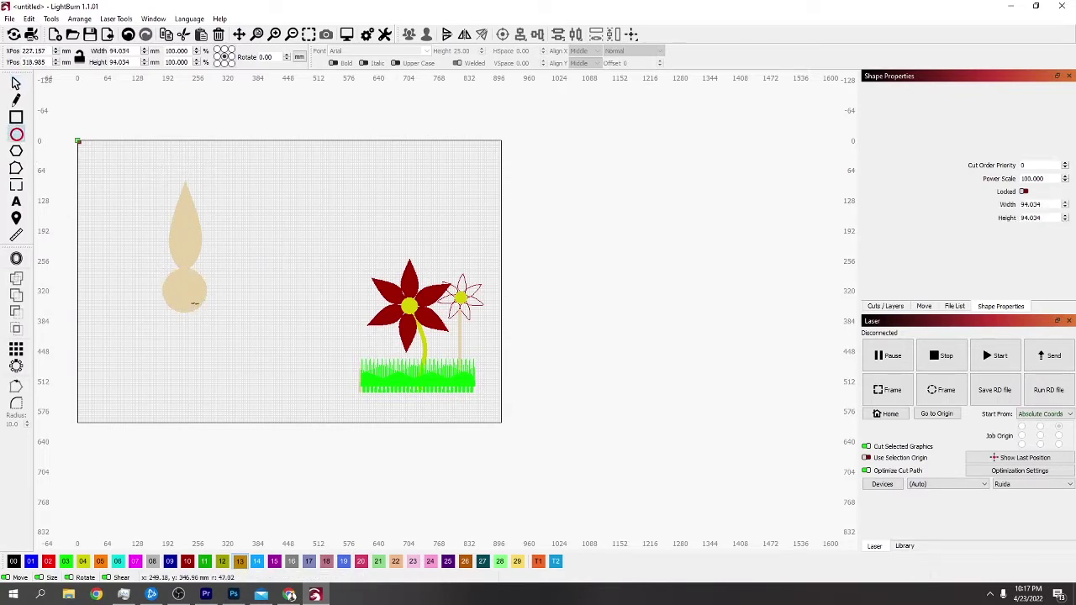
pyautogui.click(49, 562)
pyautogui.click(16, 83)
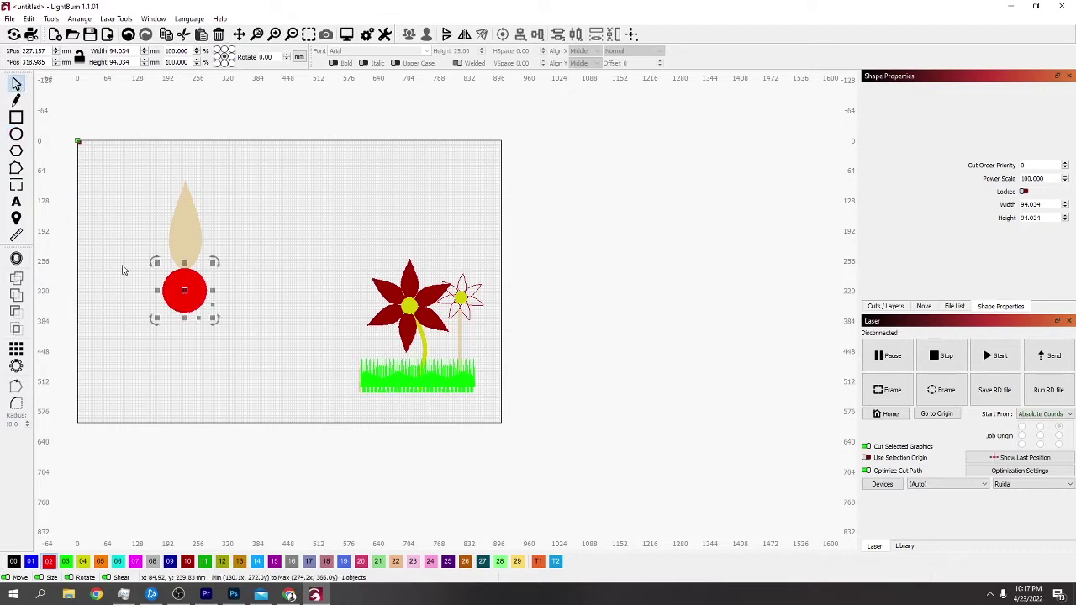
pyautogui.moveTo(180, 298); pyautogui.dragTo(186, 289)
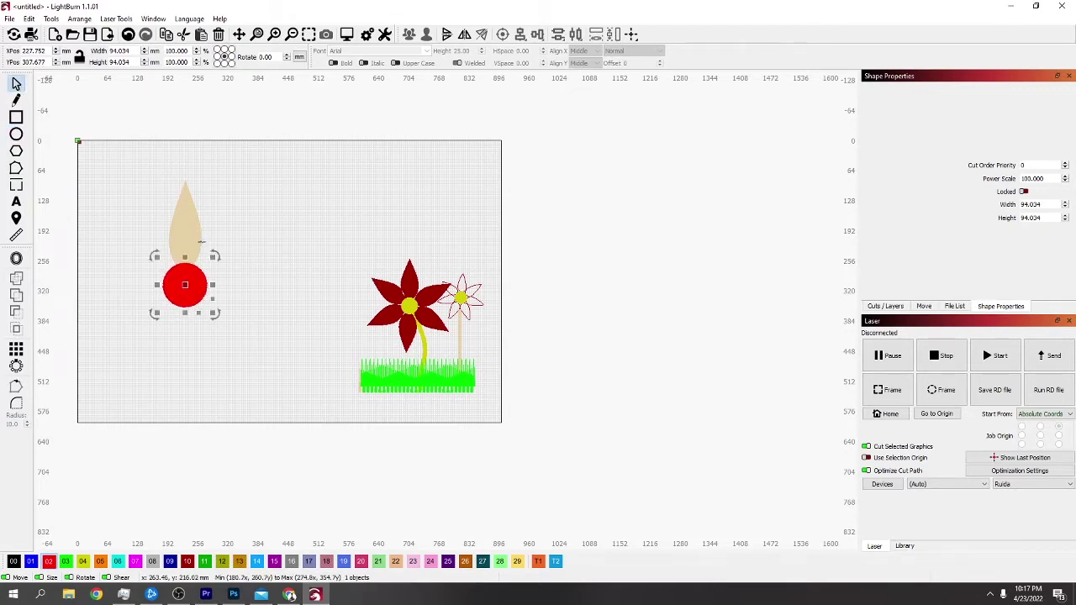
pyautogui.click(202, 243)
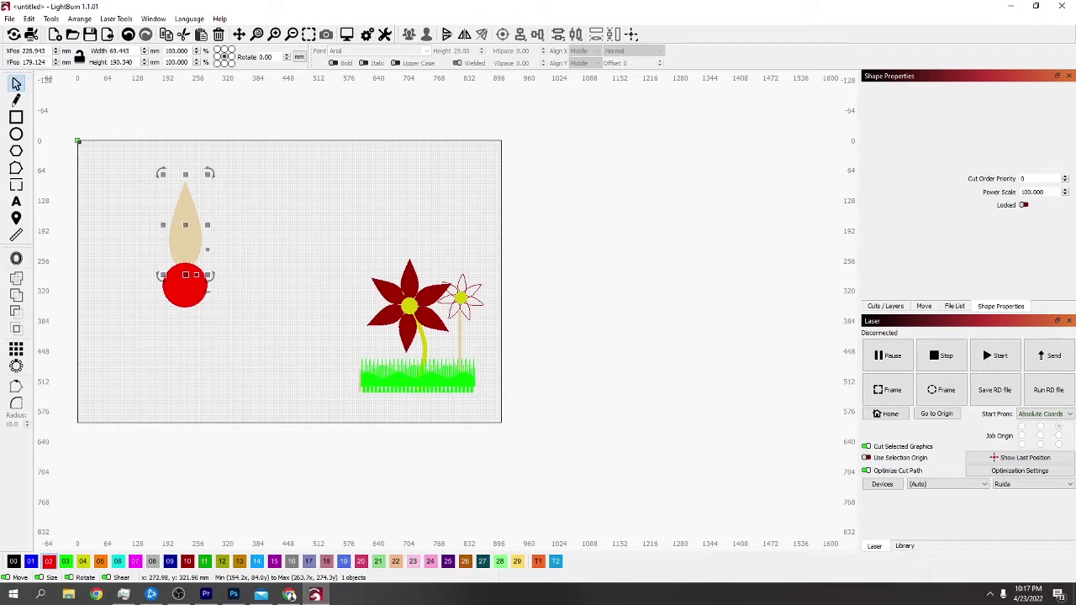
pyautogui.keyDown('shift'); pyautogui.click(186, 290); pyautogui.keyUp('shift')
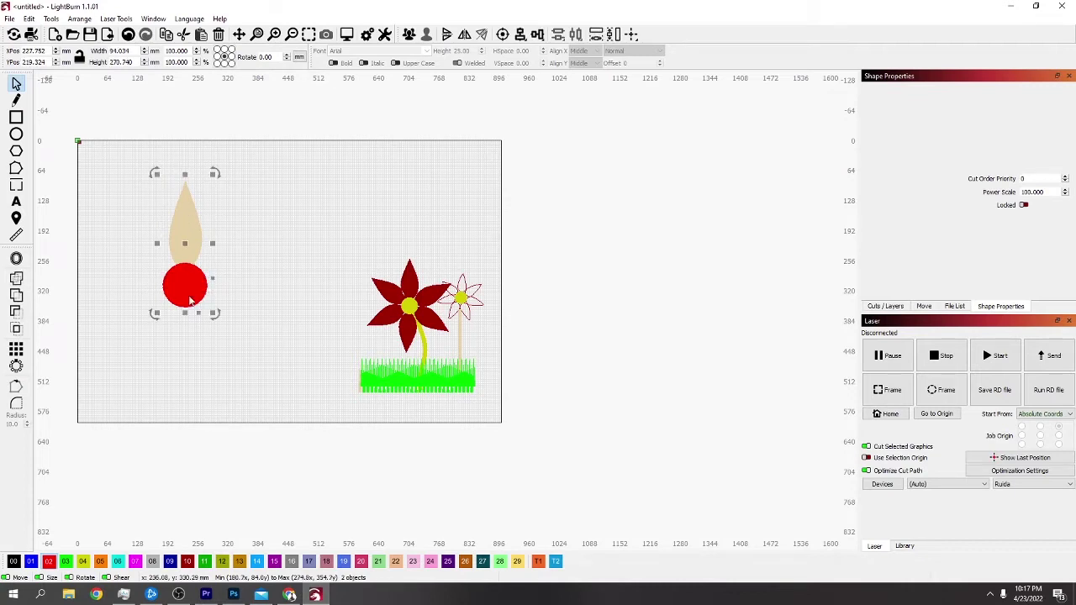
# - Apply a circular array to the petal with End 360 and 7 copies
pyautogui.click(16, 366)
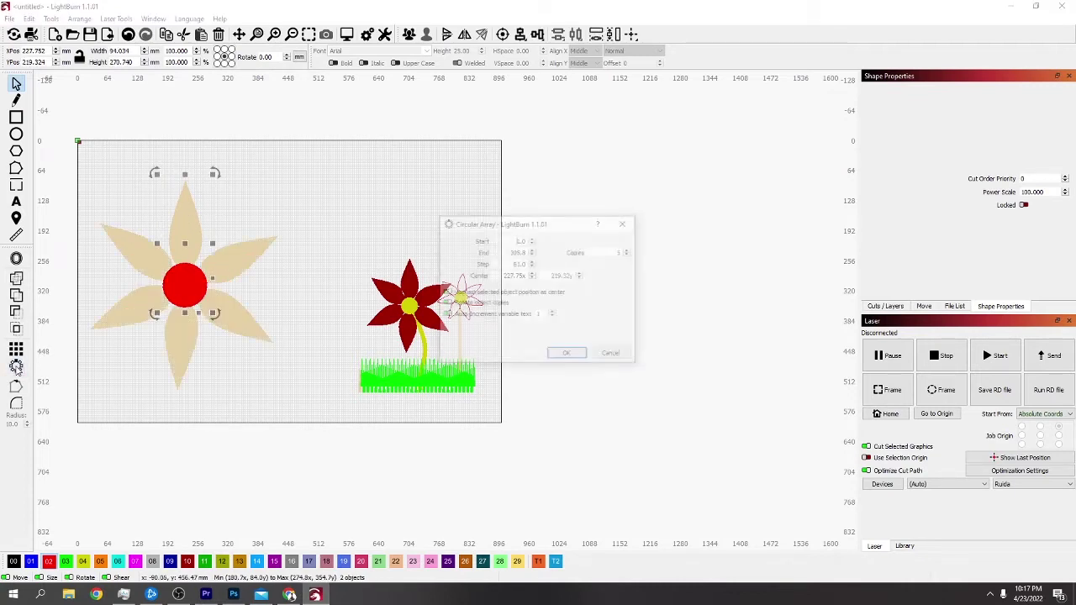
pyautogui.scroll(7, 635, 254)
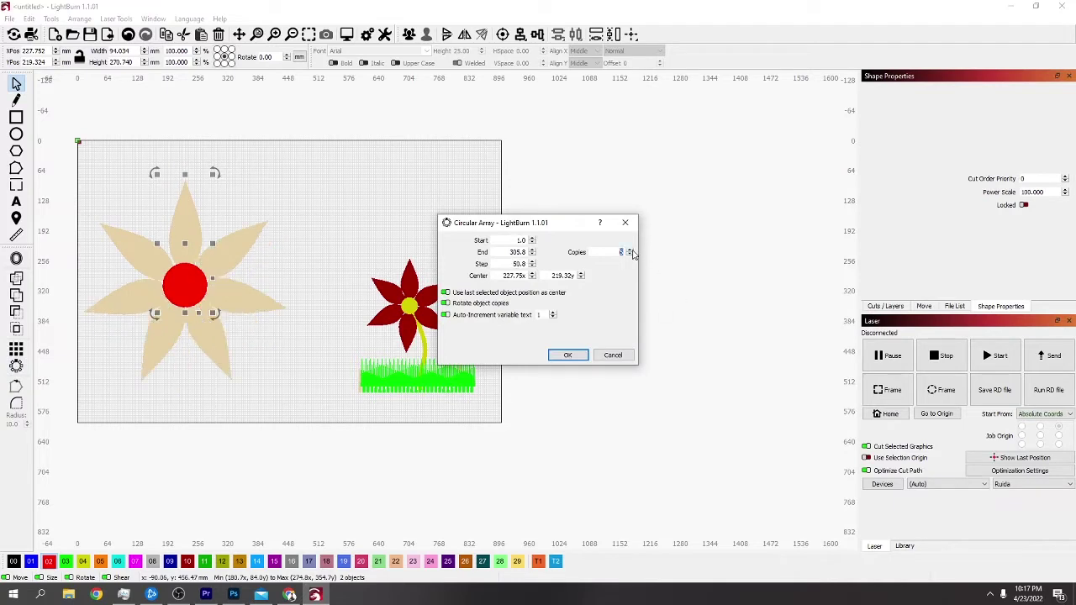
pyautogui.scroll(9, 635, 254)
pyautogui.scroll(8, 635, 254)
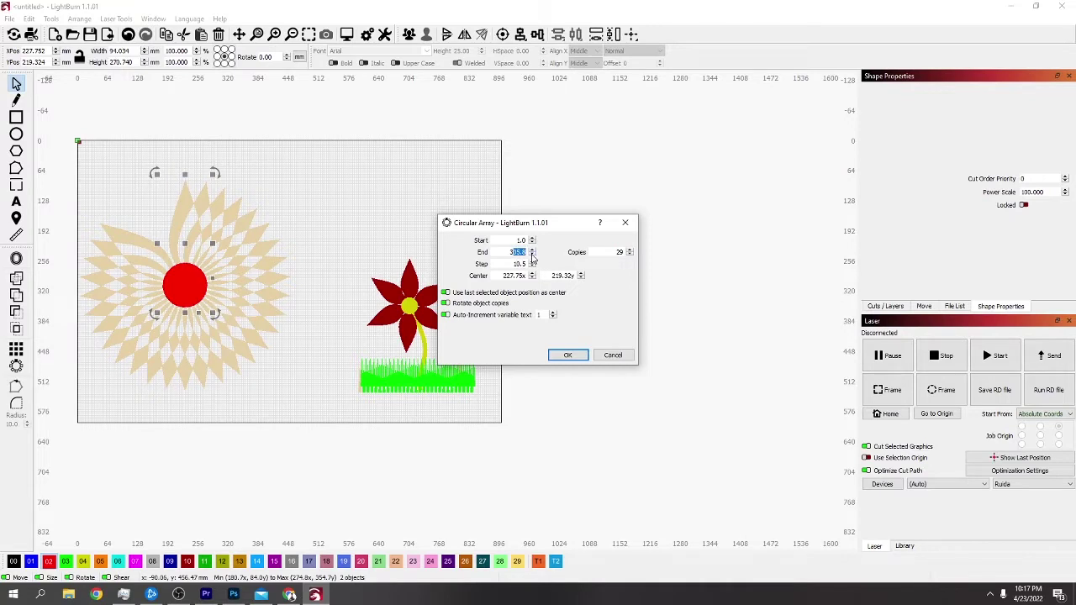
pyautogui.write('360')
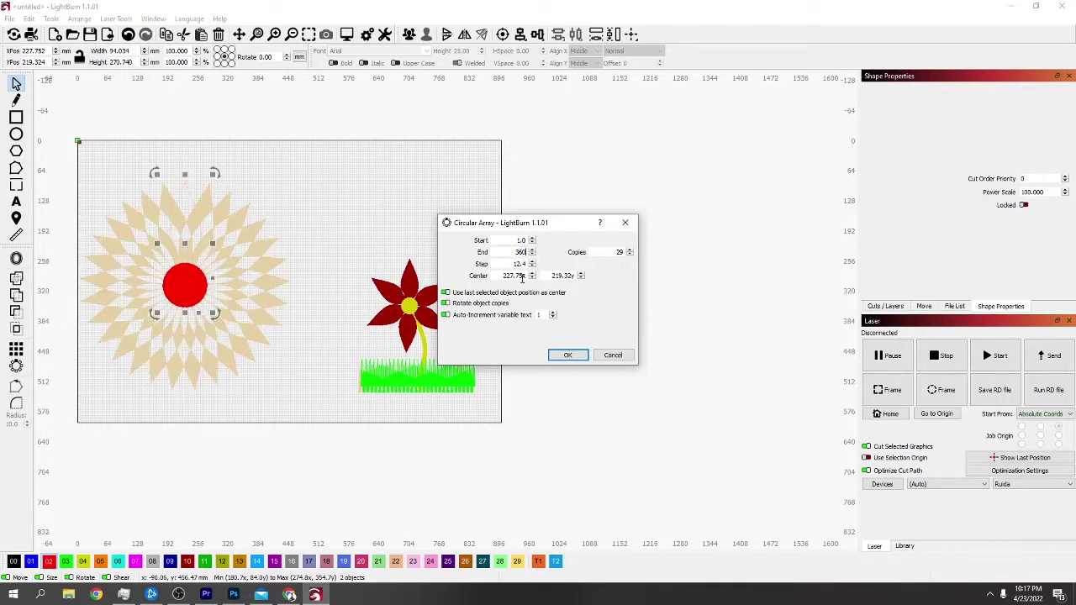
pyautogui.scroll(-5, 629, 256)
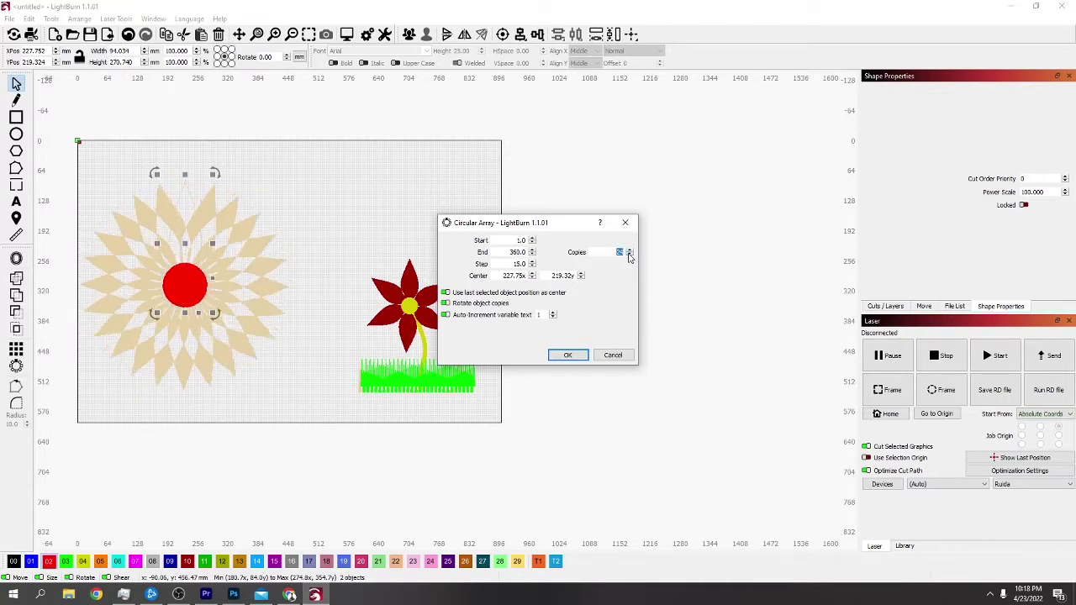
pyautogui.scroll(-13, 629, 255)
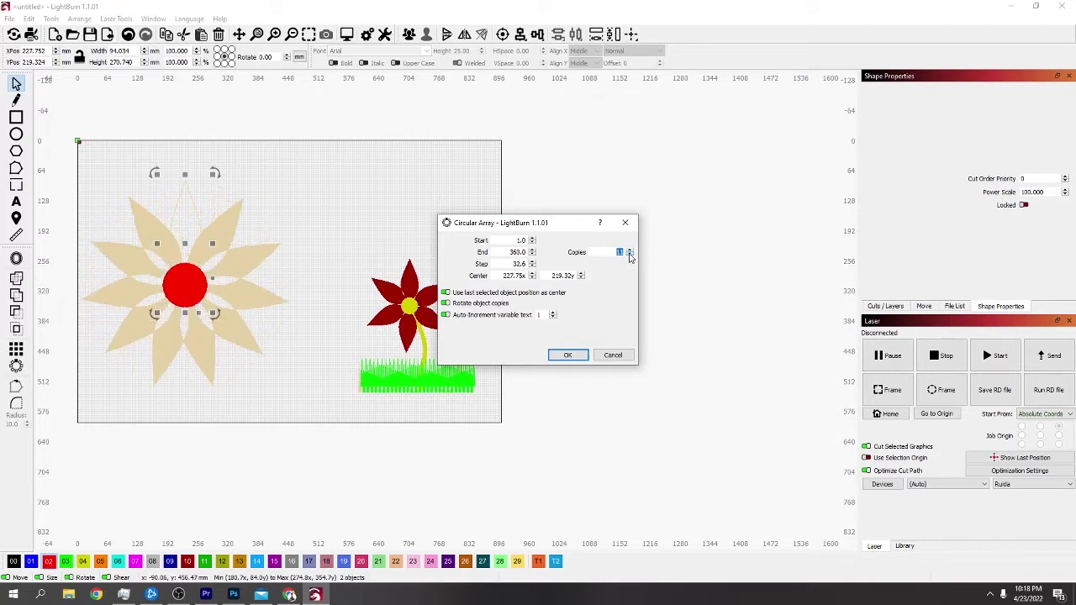
pyautogui.scroll(-5, 629, 255)
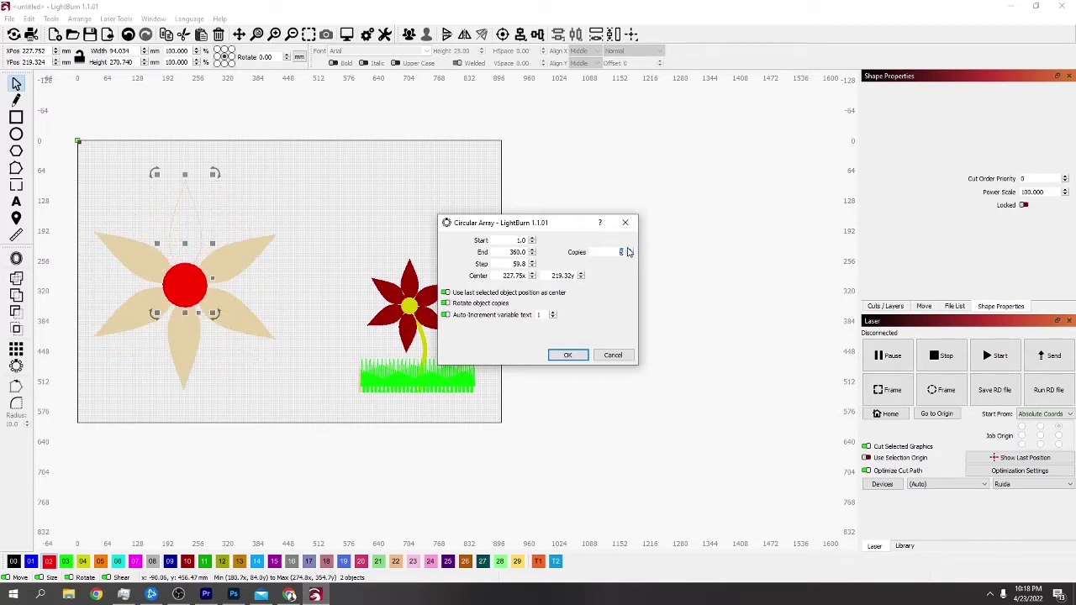
pyautogui.scroll(1, 628, 252)
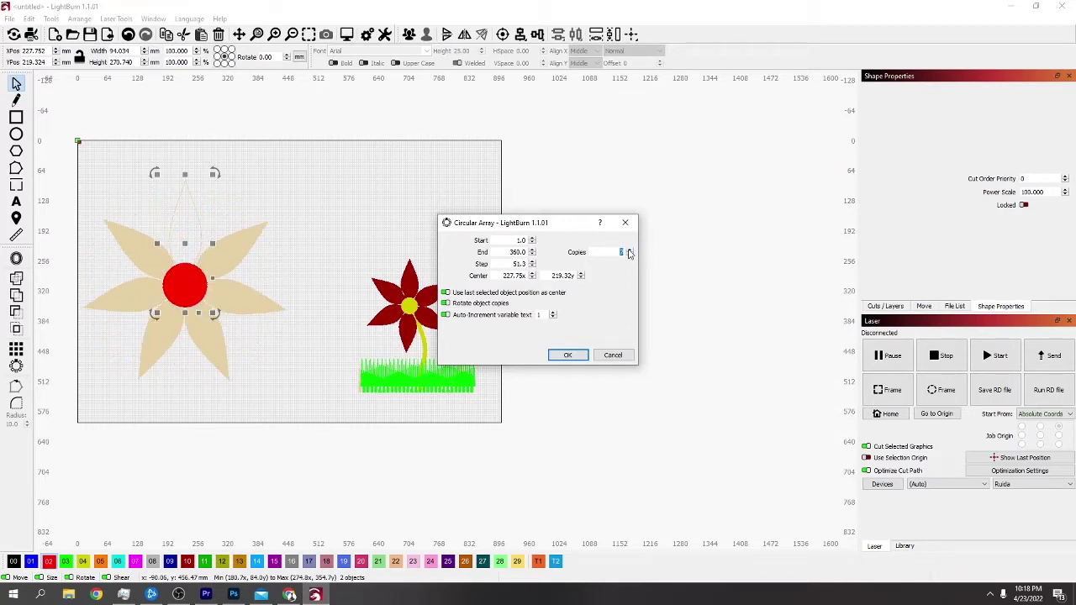
pyautogui.click(568, 356)
# - Shrink the red centre circle and deal with the duplicate top petal stacked over the flower
pyautogui.scroll(2, 296, 327)
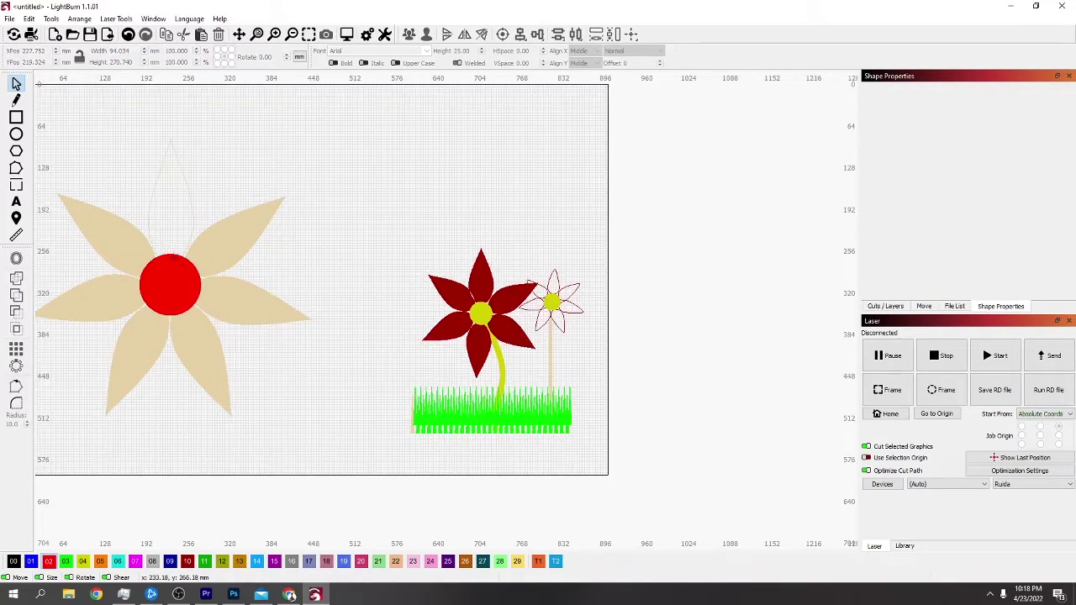
pyautogui.click(172, 256)
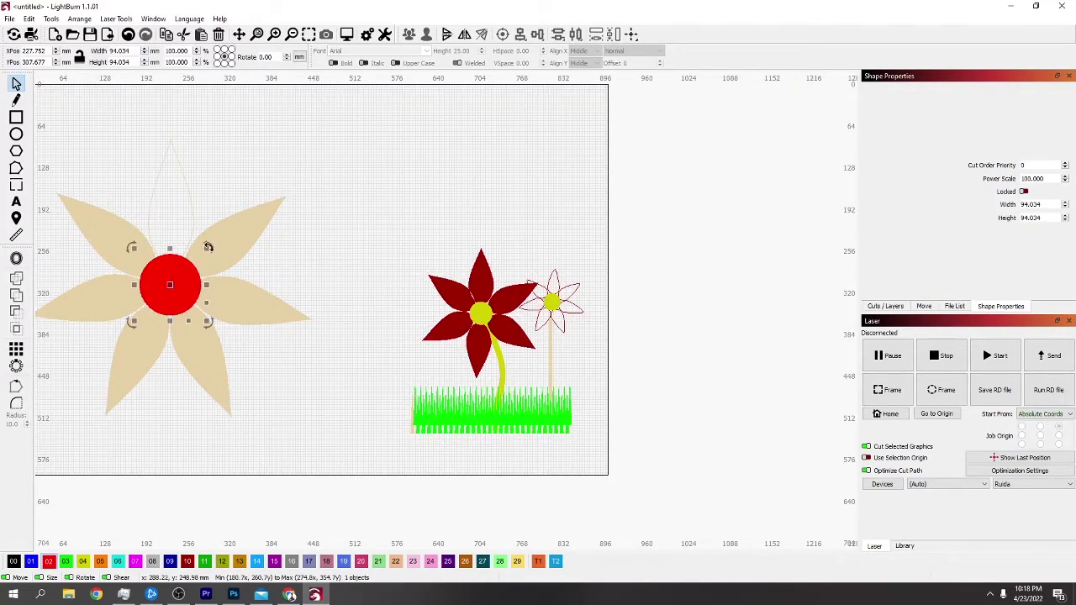
pyautogui.moveTo(208, 247); pyautogui.dragTo(170, 287)
pyautogui.click(166, 231)
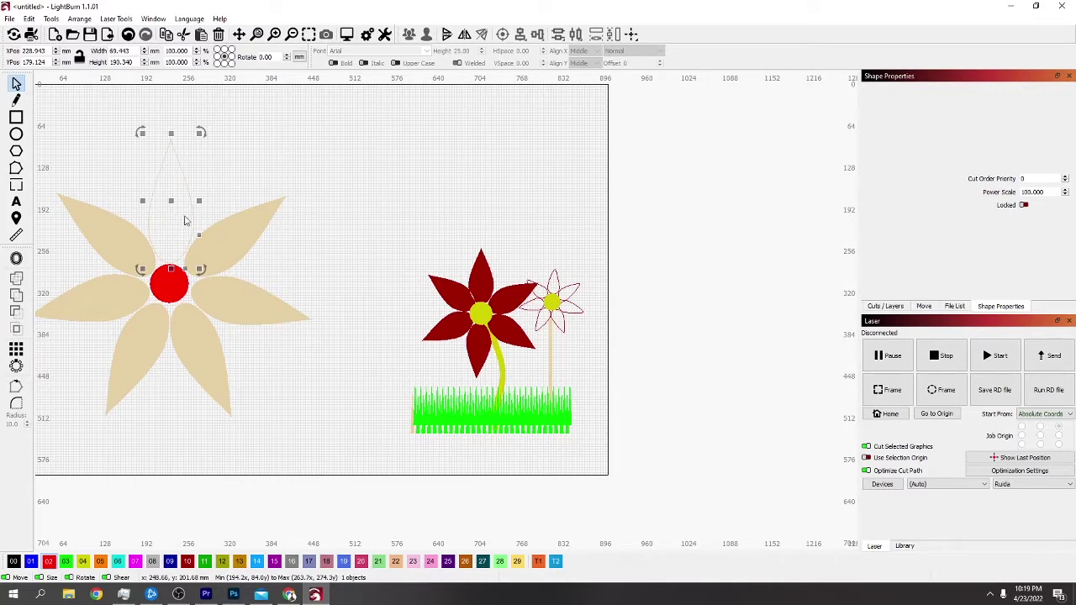
pyautogui.press('Escape')
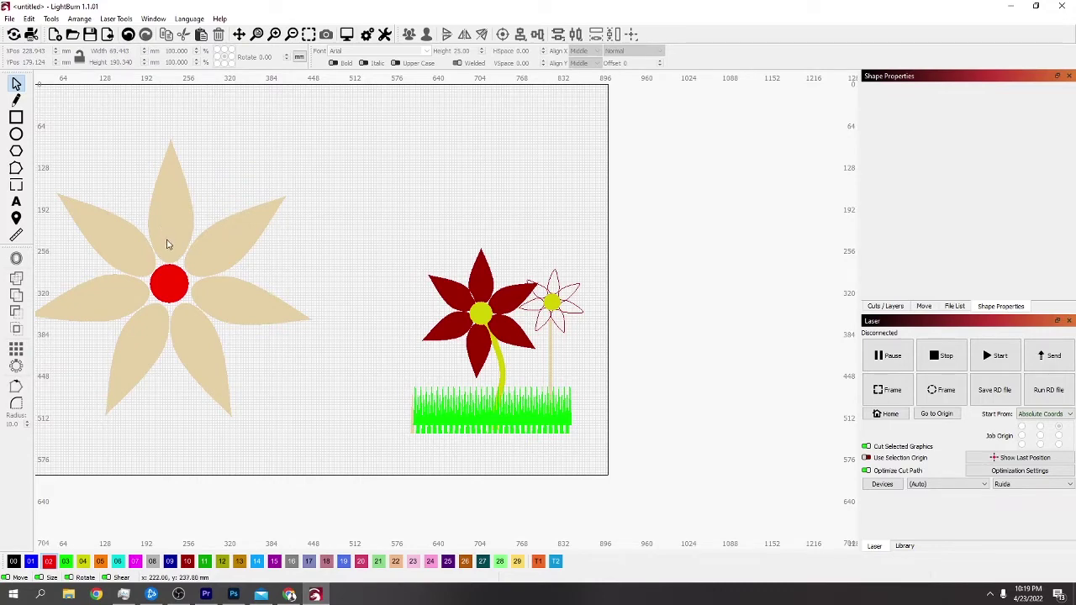
pyautogui.scroll(-1, 167, 245)
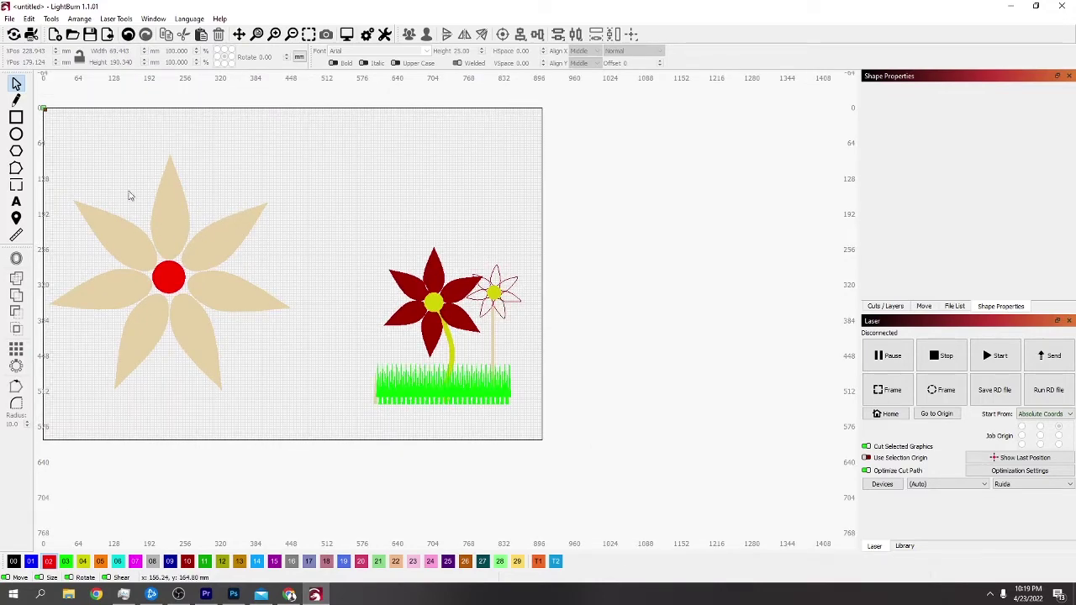
# - Scale the tan flower down, centre it on the red circle, and group its petals
pyautogui.click(171, 173)
pyautogui.moveTo(382, 149); pyautogui.dragTo(52, 417)
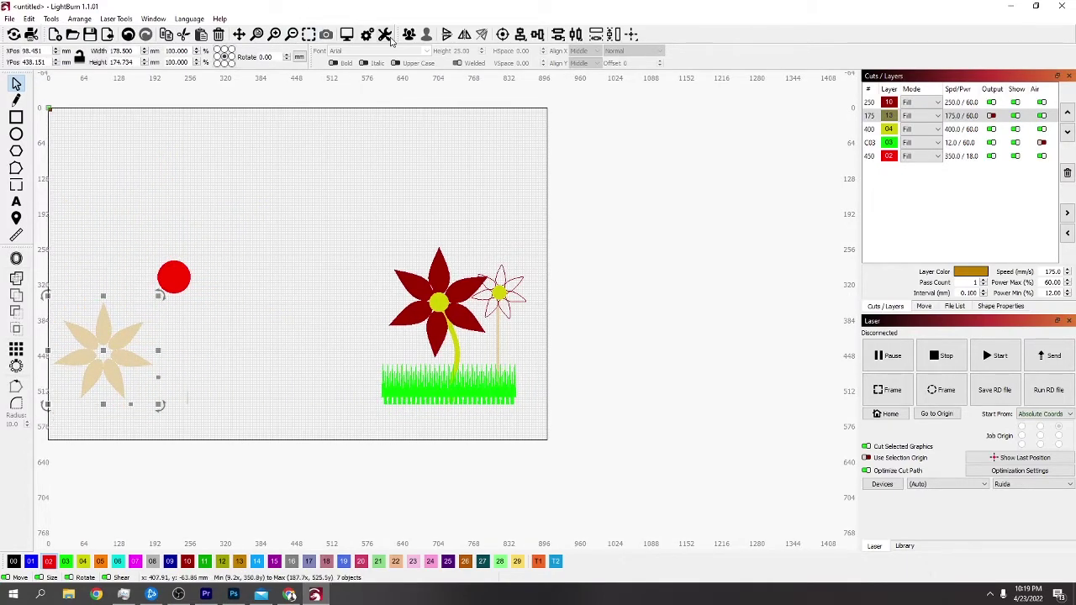
pyautogui.moveTo(102, 351); pyautogui.dragTo(174, 277)
pyautogui.hotkey('ctrl', 'g')
# - Fit the red circle over the flower centre and Boolean-subtract it from the flower
pyautogui.click(179, 264)
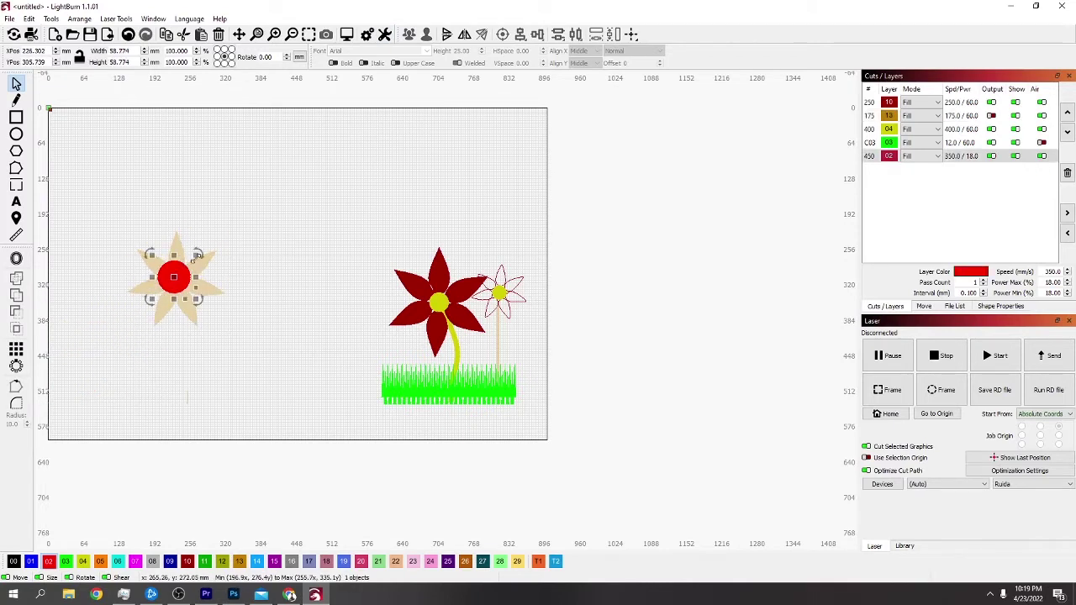
pyautogui.moveTo(193, 259); pyautogui.dragTo(178, 284)
pyautogui.scroll(5, 180, 283)
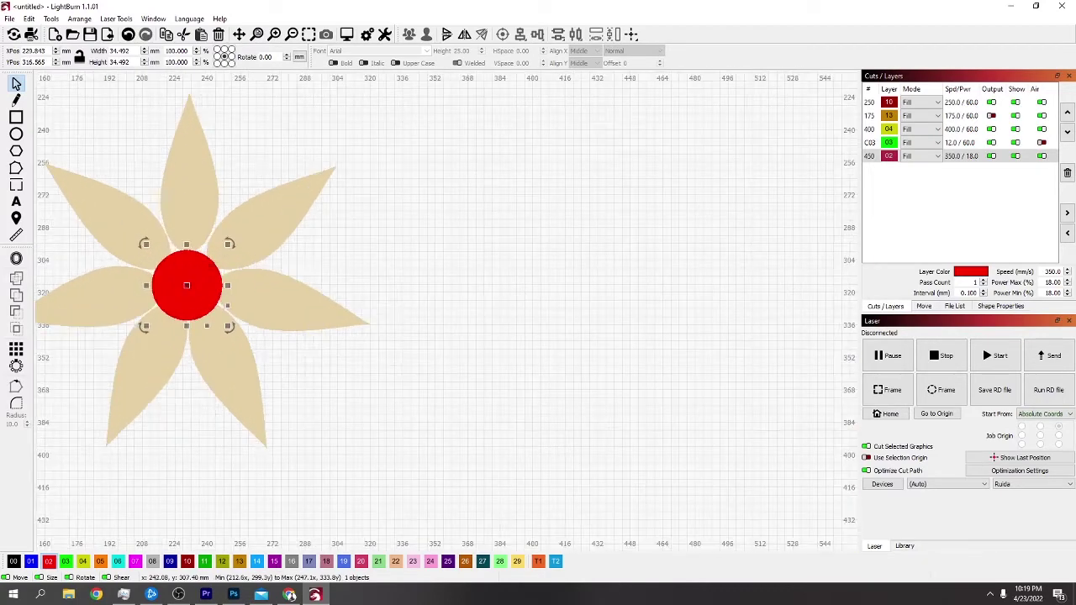
pyautogui.moveTo(228, 245); pyautogui.dragTo(233, 240)
pyautogui.moveTo(192, 283); pyautogui.dragTo(188, 281)
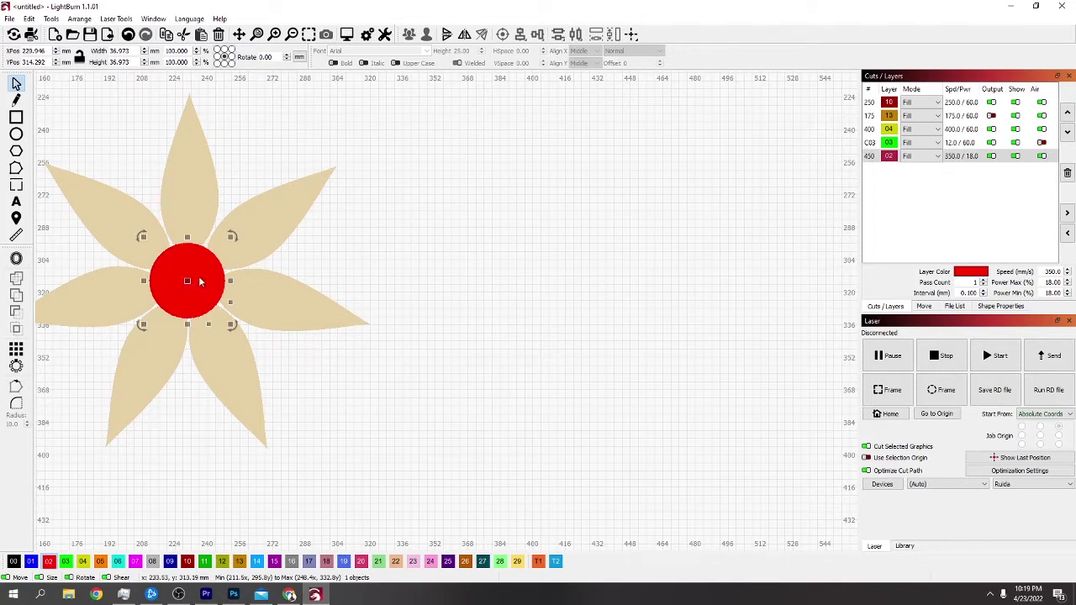
pyautogui.keyDown('shift'); pyautogui.click(278, 250); pyautogui.keyUp('shift')
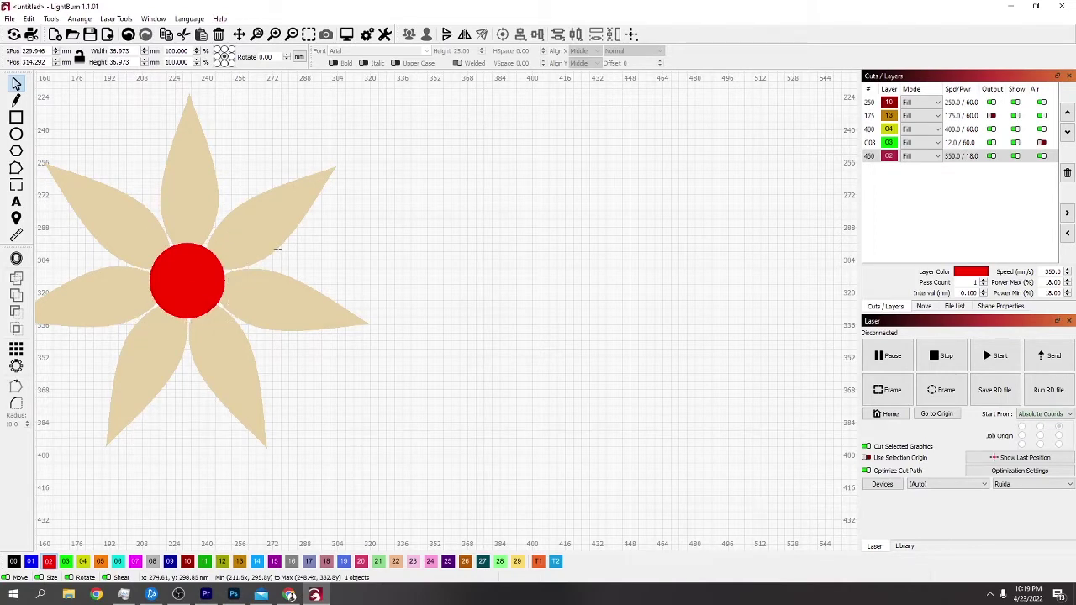
pyautogui.click(15, 313)
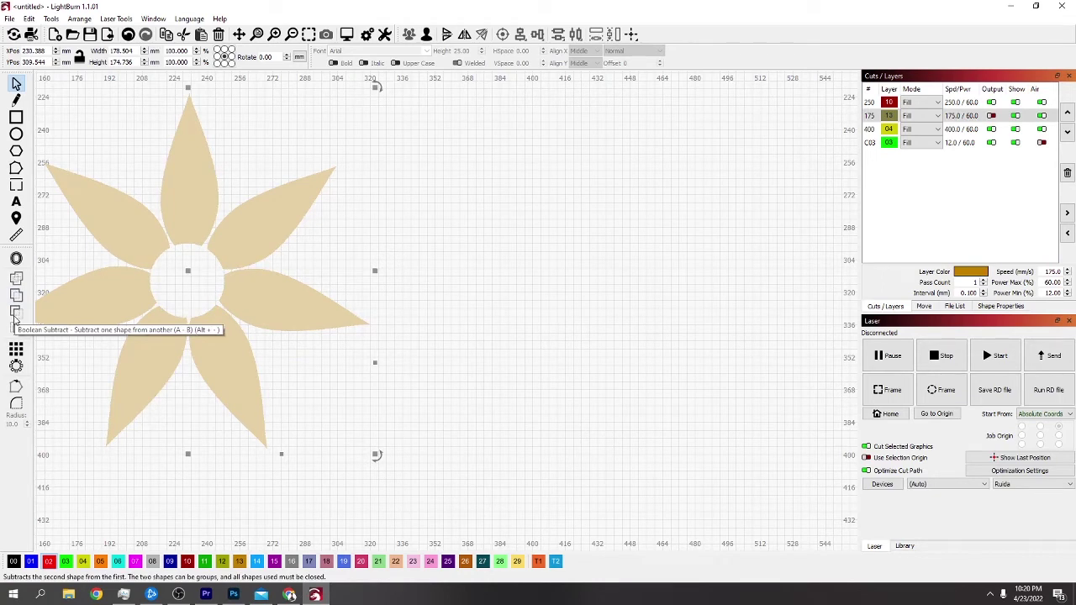
# - Draw a new 30.9 mm red circle inside the flower's centre hole
pyautogui.click(16, 134)
pyautogui.moveTo(167, 254); pyautogui.dragTo(186, 284)
pyautogui.click(16, 84)
pyautogui.scroll(-3, 206, 328)
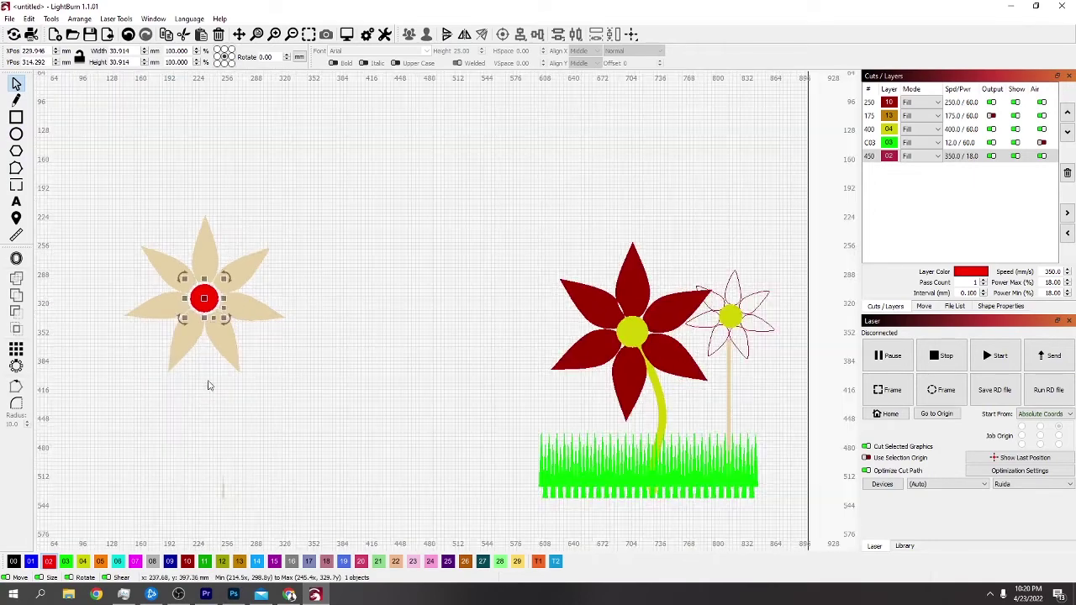
# - Draw a curved stem line down from the flower's lower petal, about 232 mm tall, and select it
pyautogui.click(16, 100)
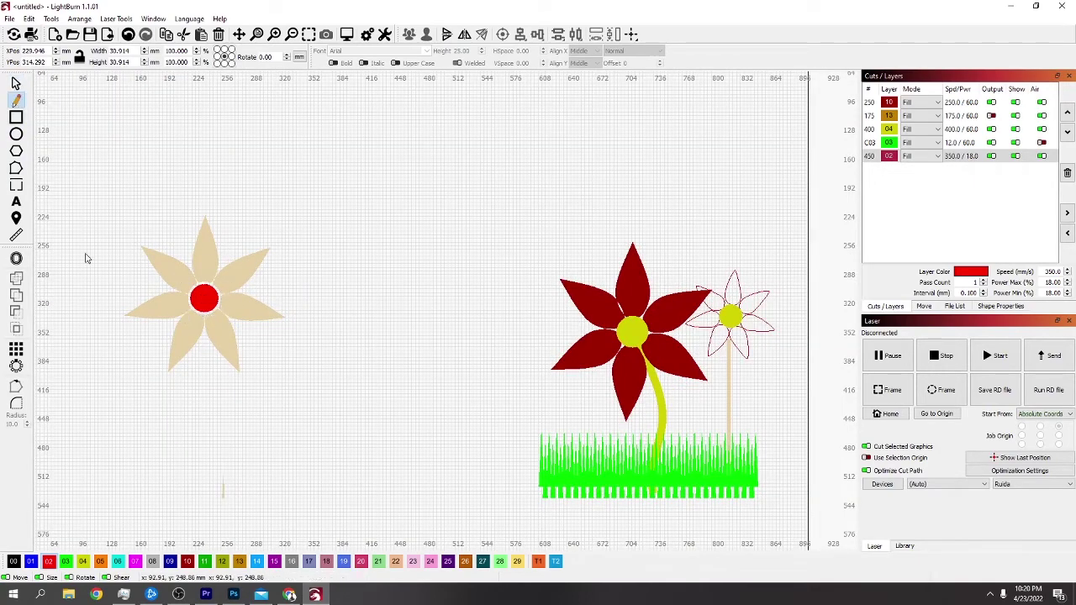
pyautogui.click(195, 342)
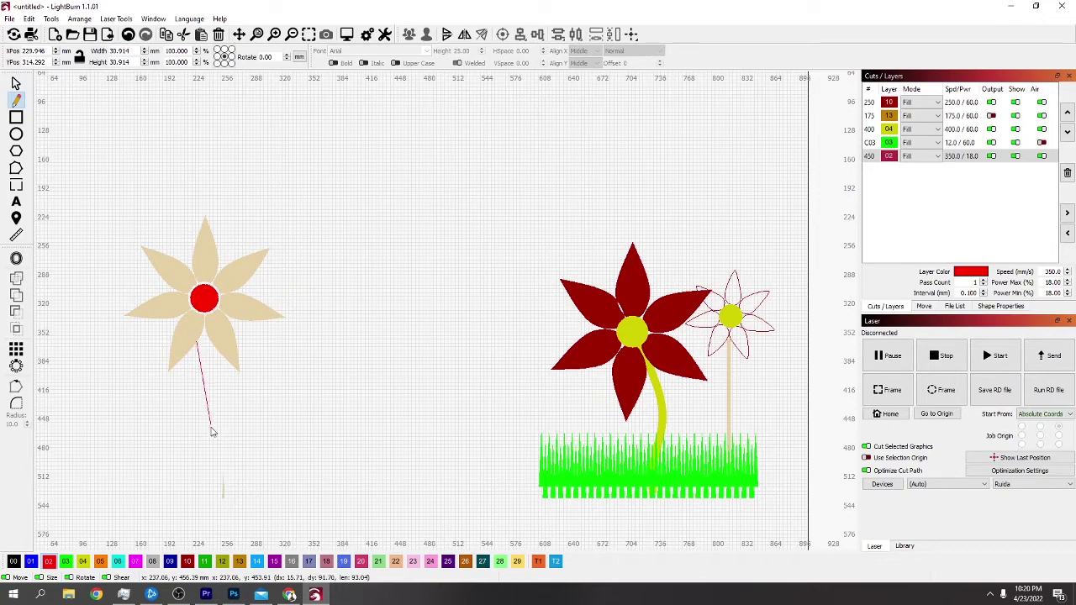
pyautogui.moveTo(211, 426); pyautogui.dragTo(204, 467)
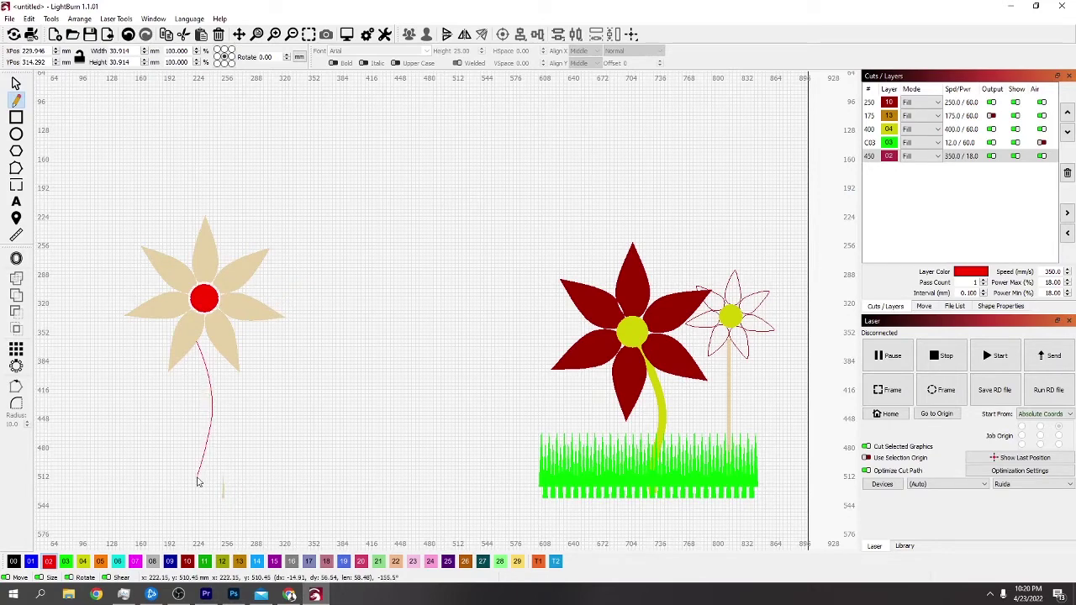
pyautogui.click(199, 491)
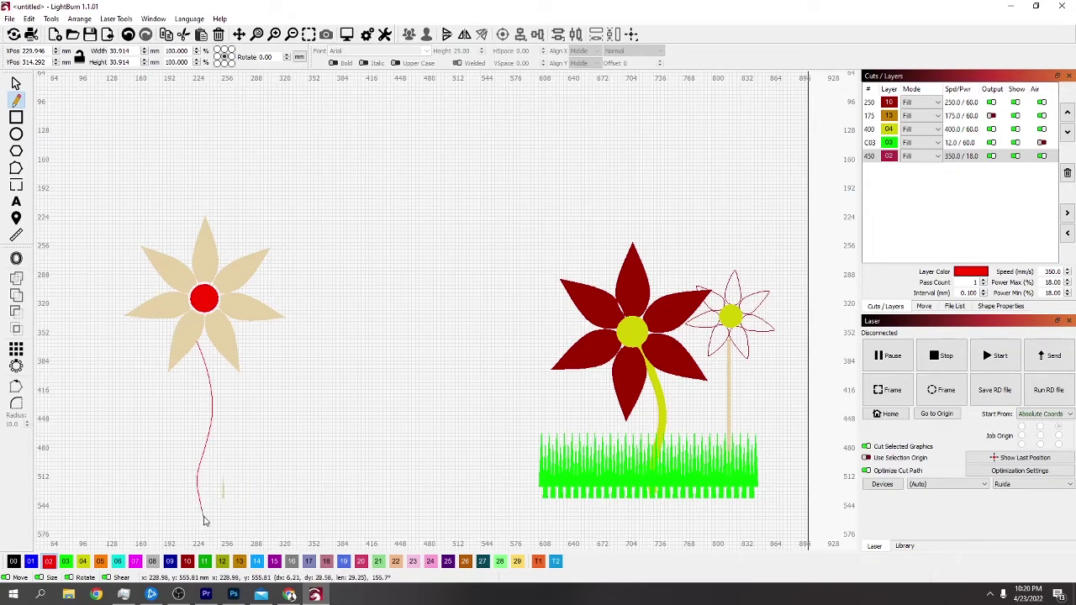
pyautogui.click(202, 521)
pyautogui.rightClick(224, 519)
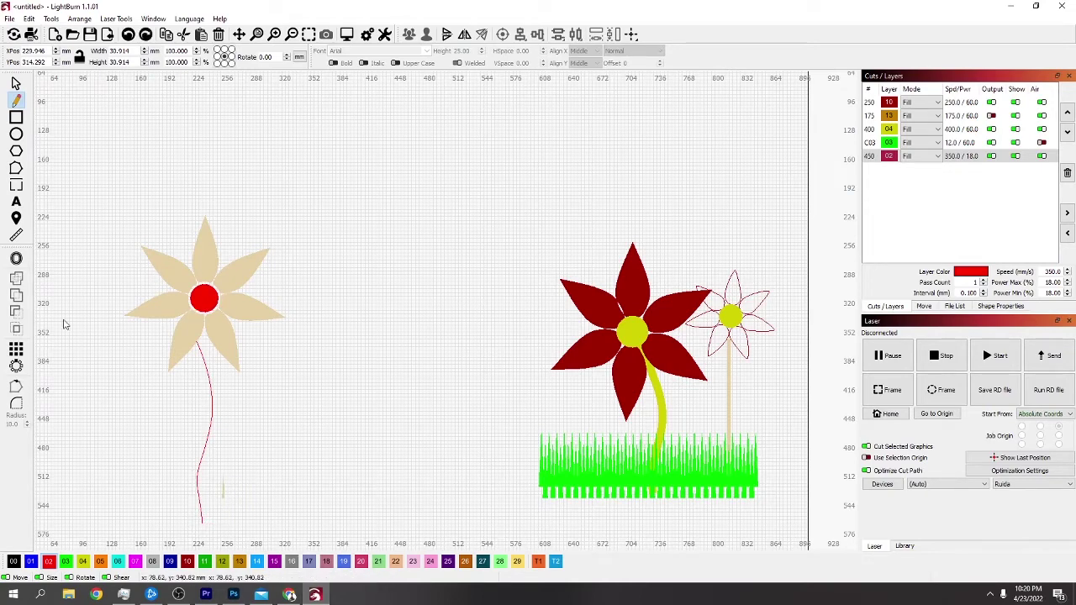
pyautogui.click(16, 83)
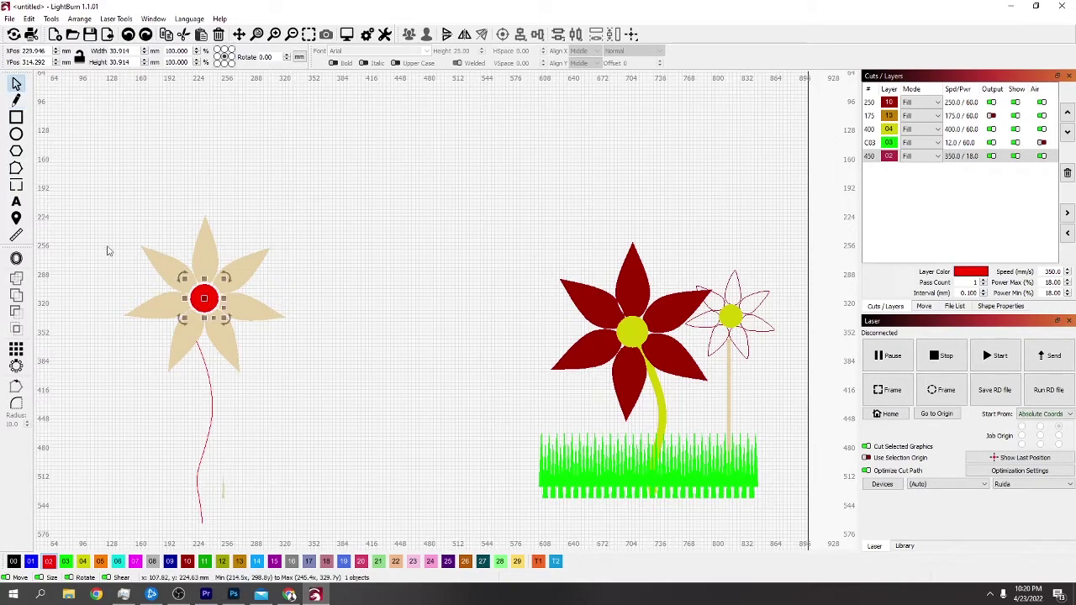
pyautogui.click(213, 416)
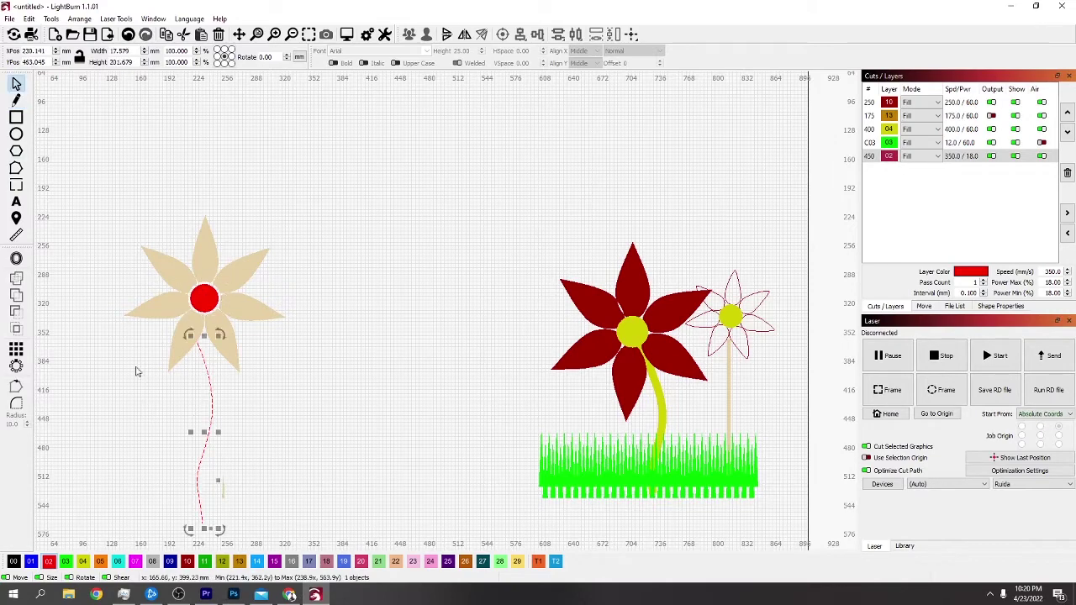
# - Offset the stem line by 4.00 into a thick stem, move it right, and delete the original
pyautogui.click(17, 259)
pyautogui.scroll(-5, 598, 266)
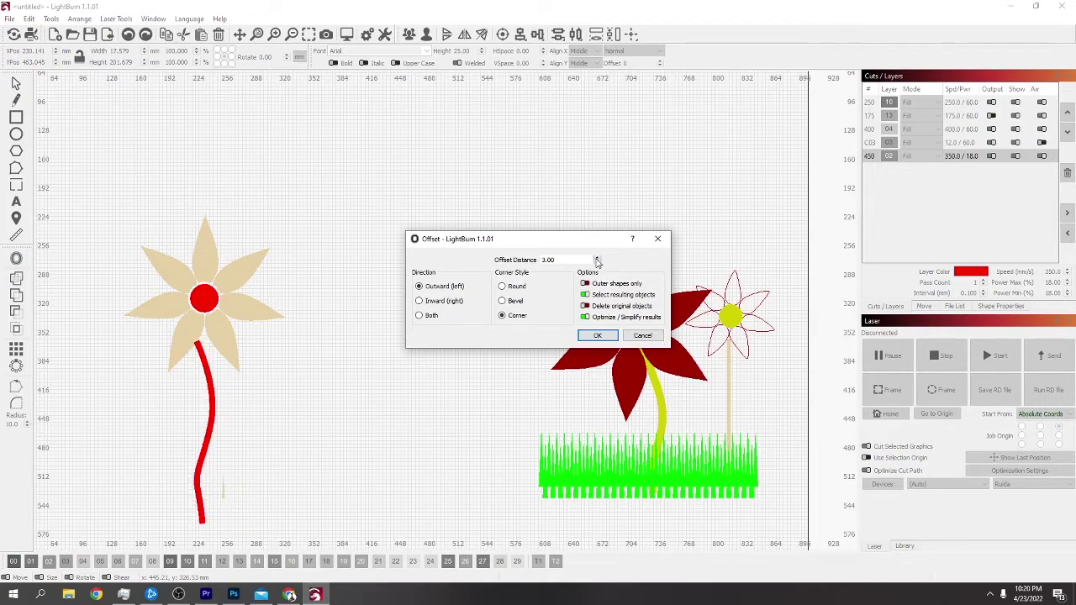
pyautogui.scroll(1, 597, 262)
pyautogui.click(598, 337)
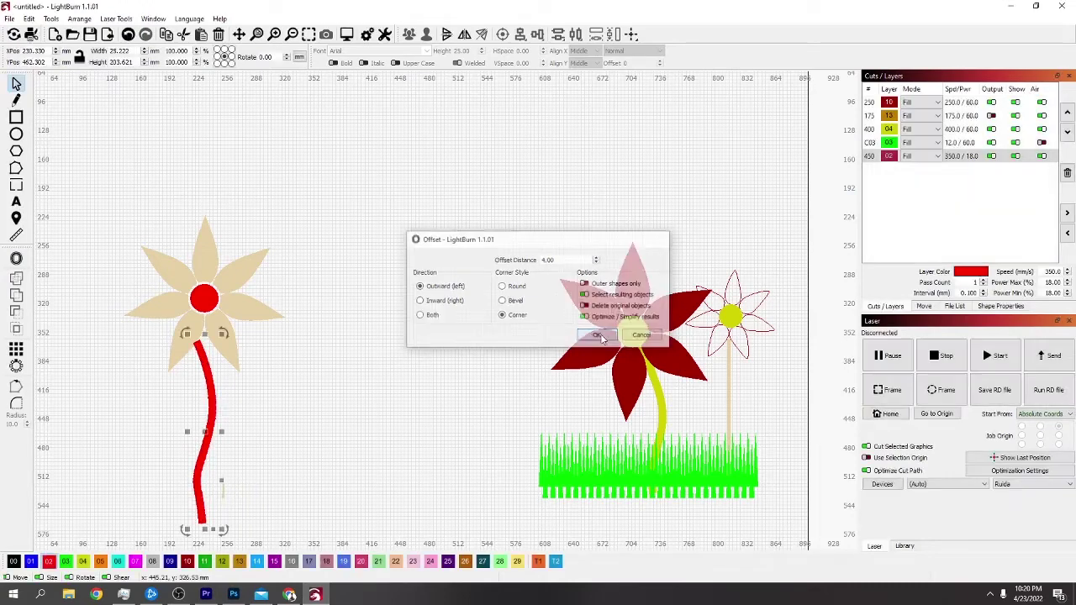
pyautogui.moveTo(204, 432); pyautogui.dragTo(296, 432)
pyautogui.click(209, 429)
pyautogui.press('Delete')
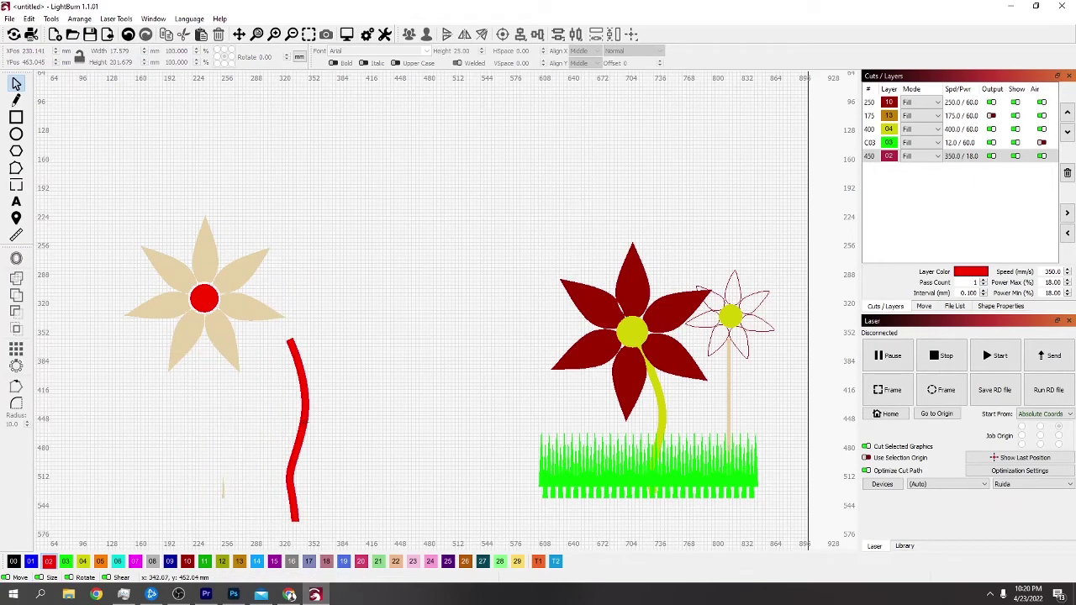
# - Delete the small stray mark and move the red stem under the tan flower
pyautogui.click(222, 488)
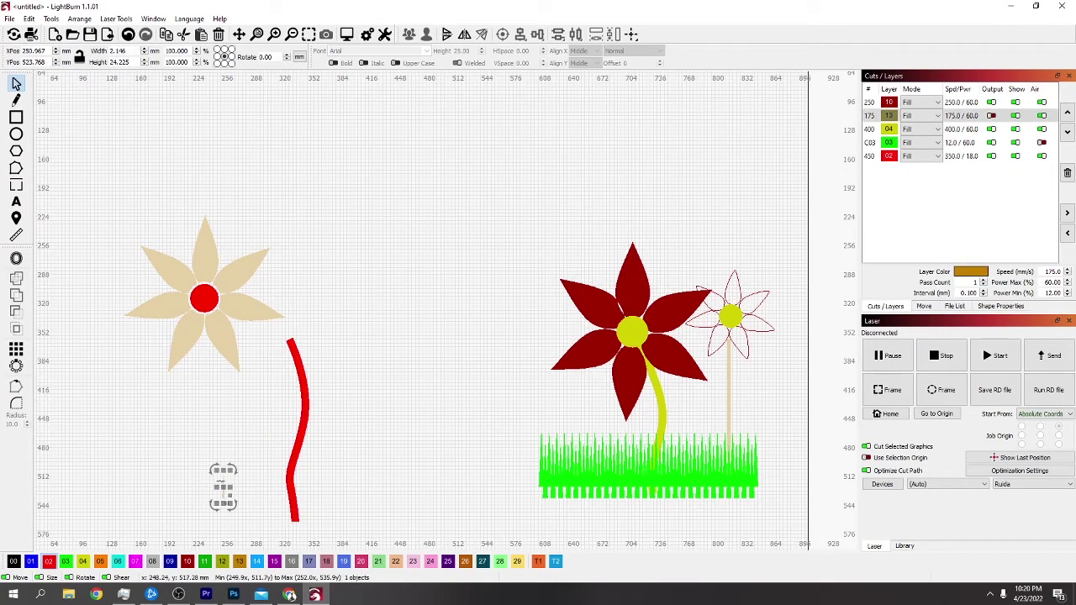
pyautogui.press('Delete')
pyautogui.click(305, 430)
pyautogui.moveTo(300, 430); pyautogui.dragTo(212, 430)
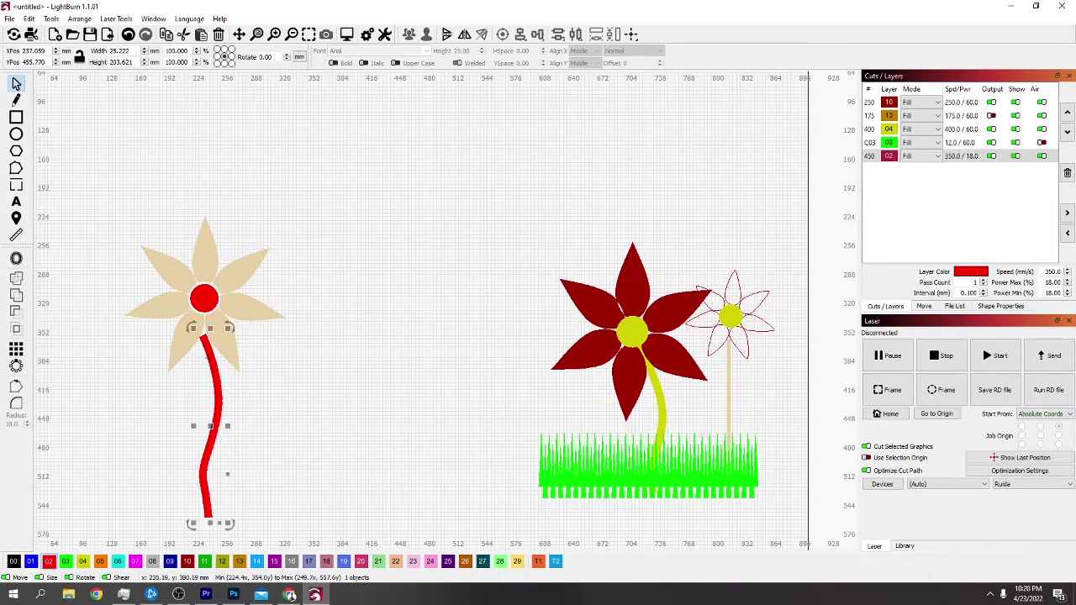
pyautogui.scroll(6, 211, 344)
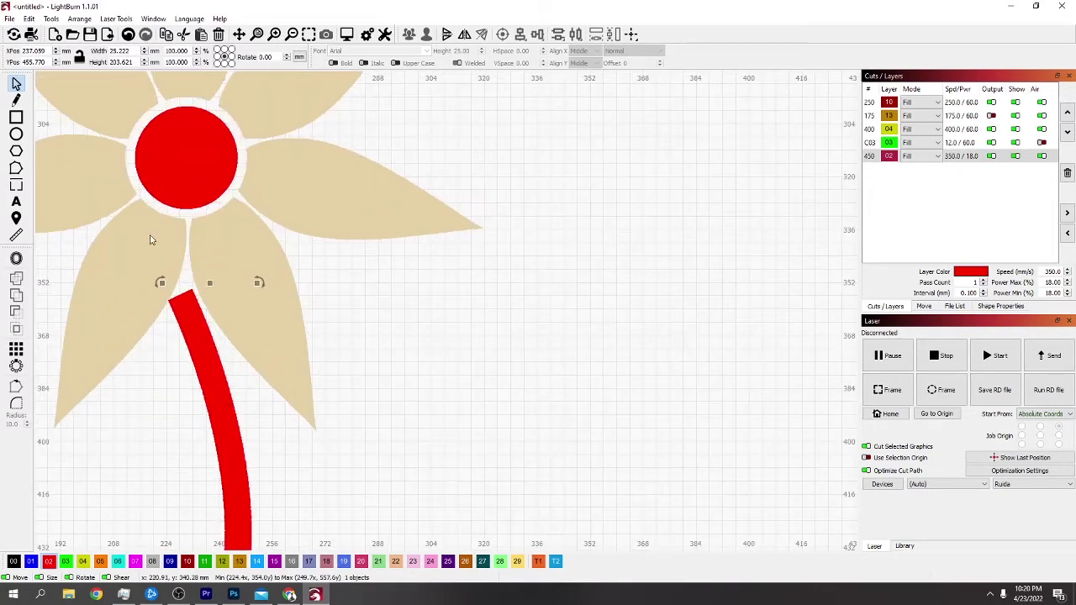
# - Drag the stem's top nodes into the red centre and adjust its edges to taper it
pyautogui.click(16, 168)
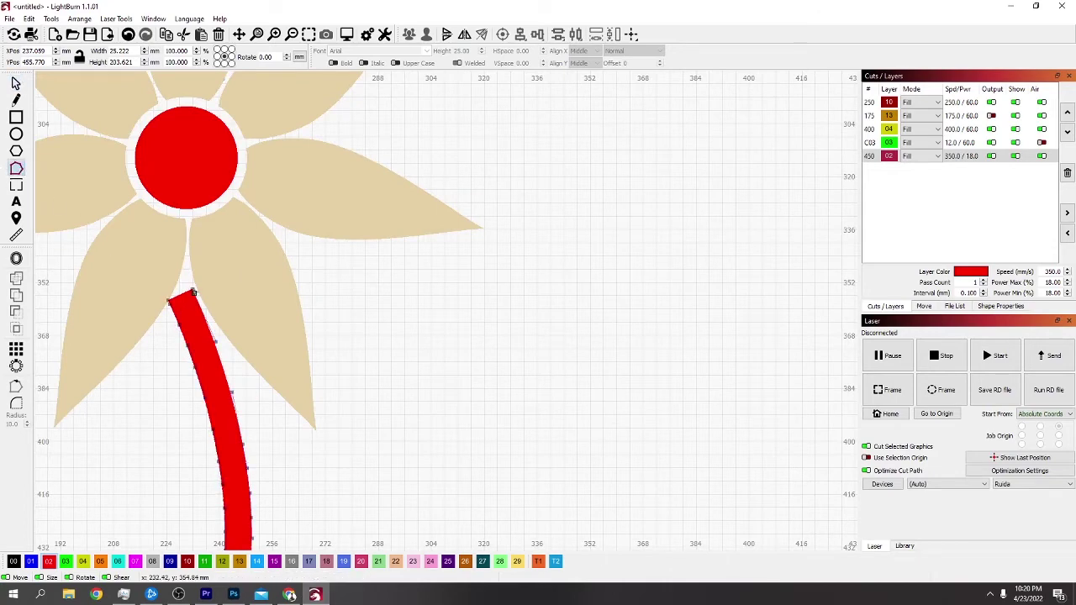
pyautogui.moveTo(193, 293); pyautogui.dragTo(191, 221)
pyautogui.scroll(3, 191, 221)
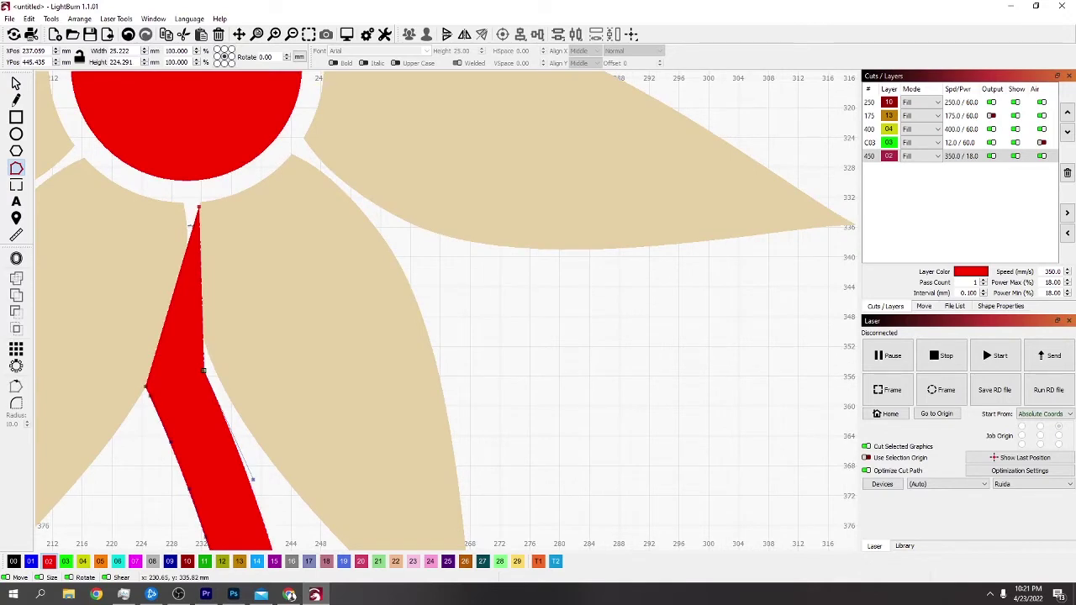
pyautogui.moveTo(187, 239); pyautogui.dragTo(186, 214)
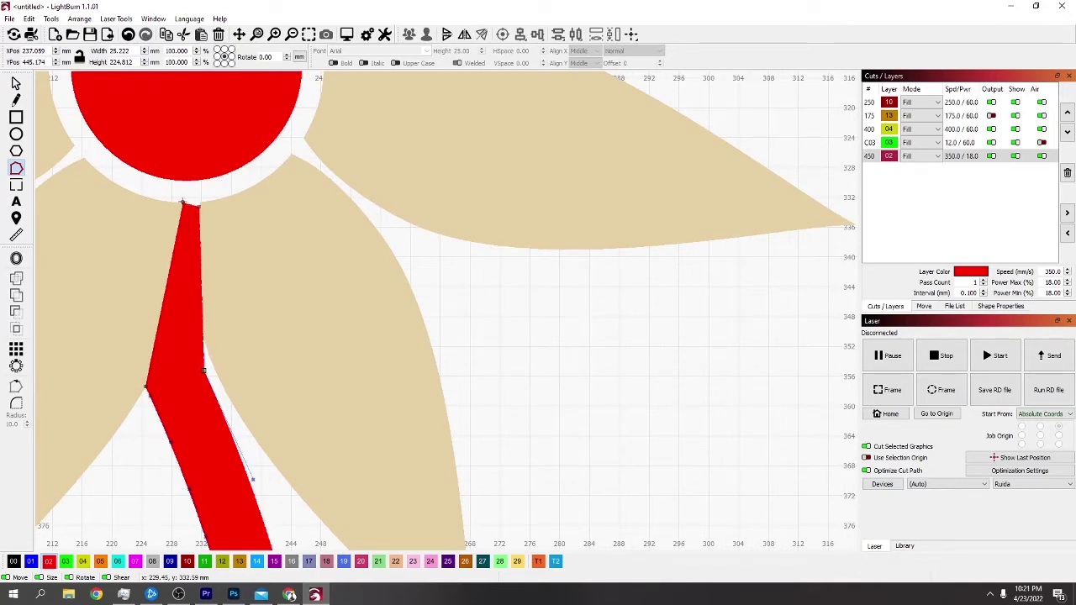
pyautogui.moveTo(166, 273); pyautogui.dragTo(183, 275)
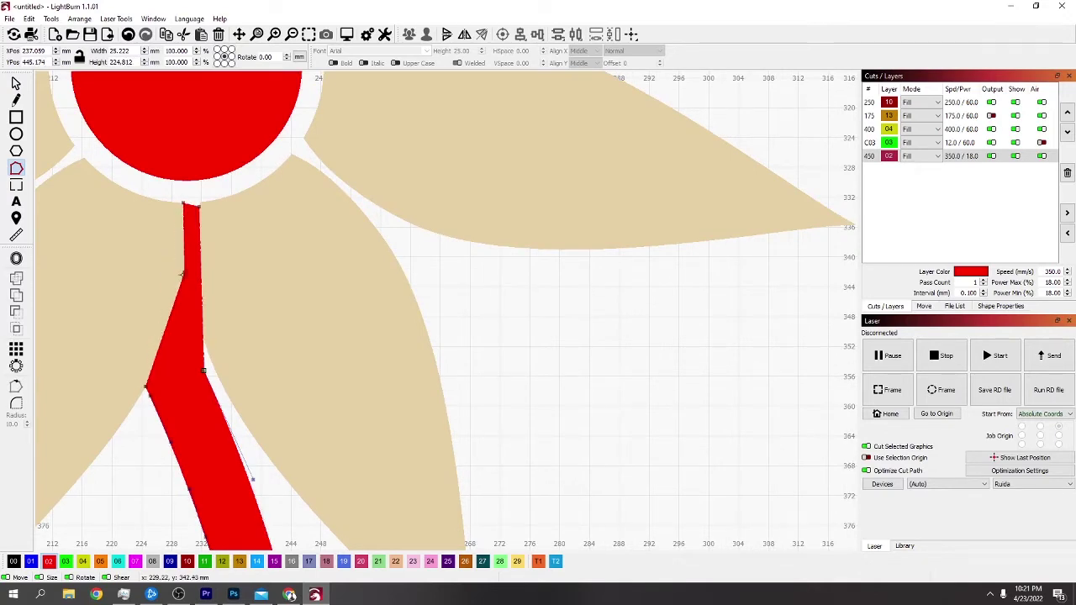
pyautogui.moveTo(163, 335); pyautogui.dragTo(170, 338)
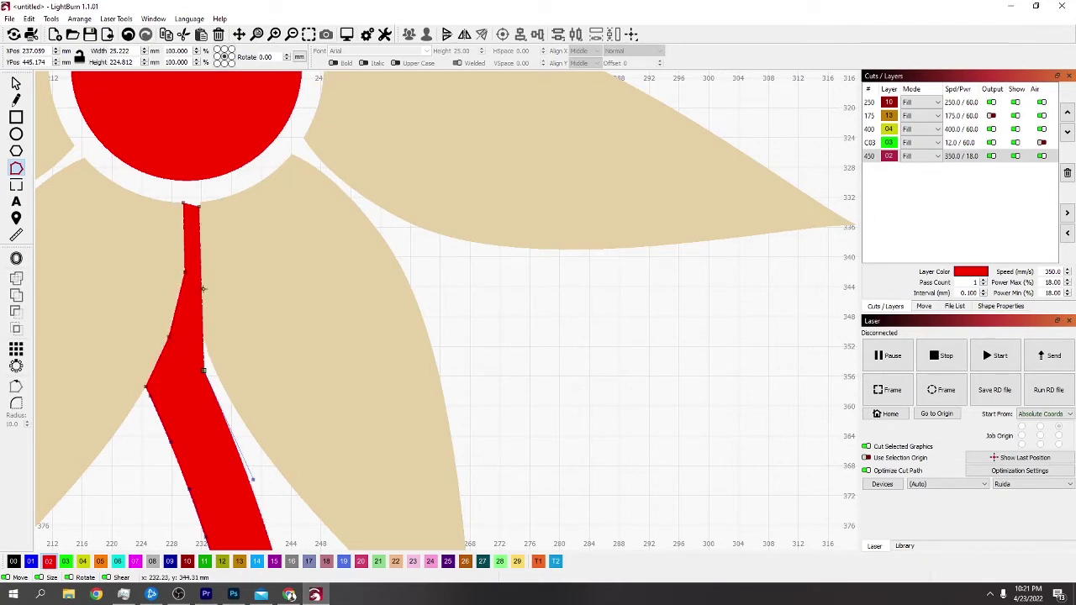
pyautogui.moveTo(203, 289); pyautogui.dragTo(194, 285)
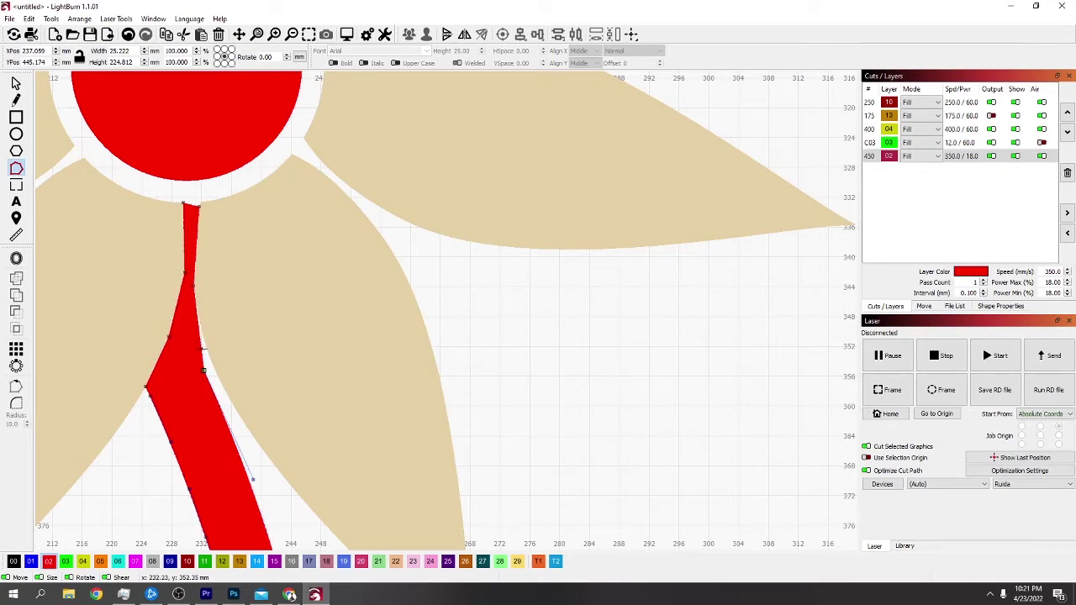
pyautogui.moveTo(202, 348); pyautogui.dragTo(207, 348)
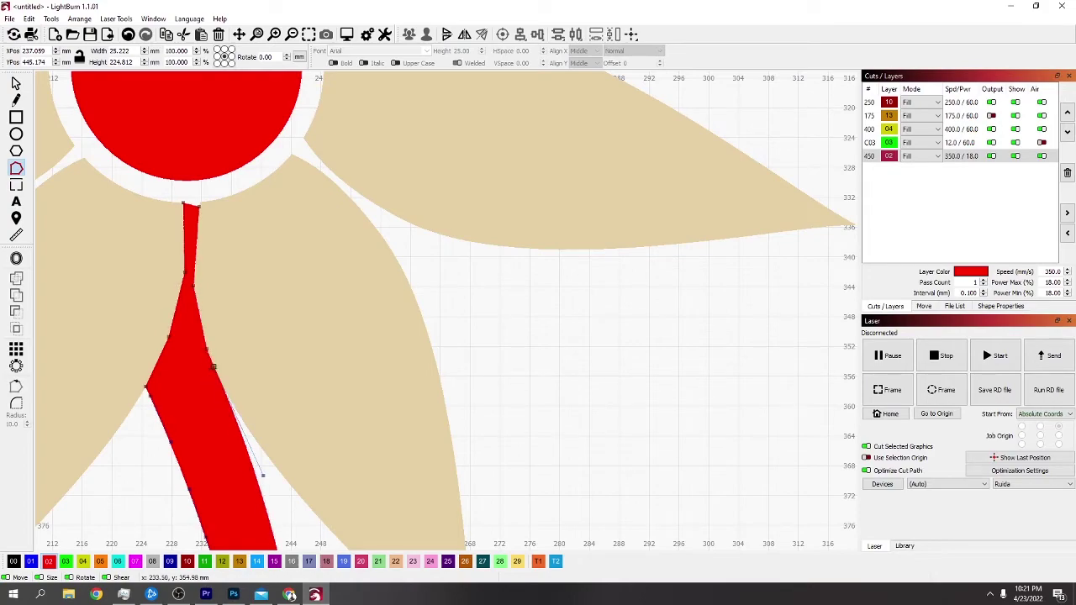
pyautogui.scroll(-4, 264, 408)
# - Draw a small red teardrop petal to the right of the tan flower
pyautogui.scroll(-2, 286, 452)
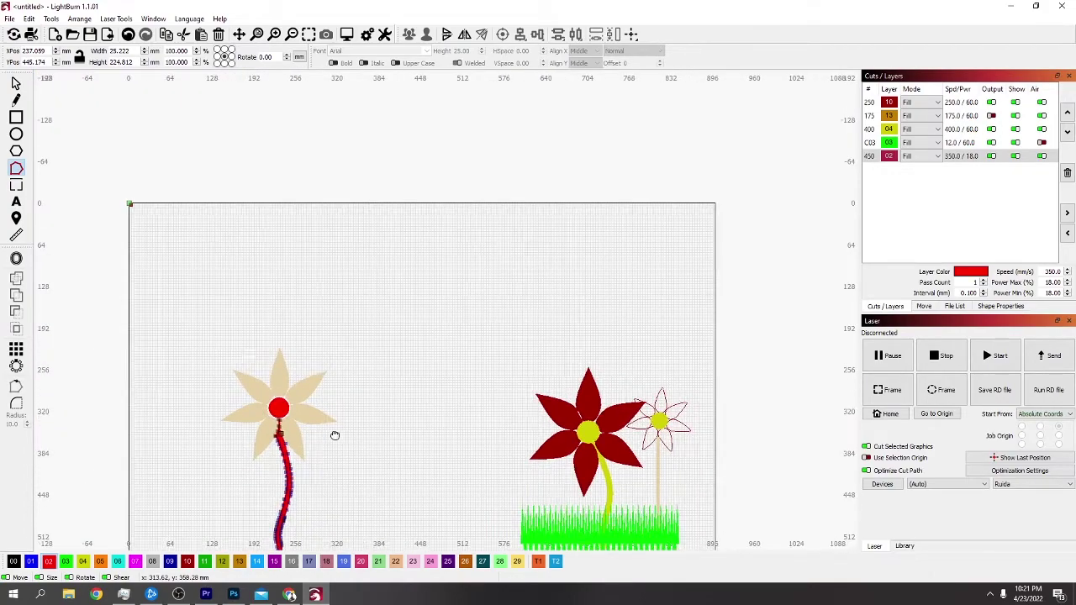
pyautogui.moveTo(336, 435); pyautogui.dragTo(346, 271)
pyautogui.click(16, 99)
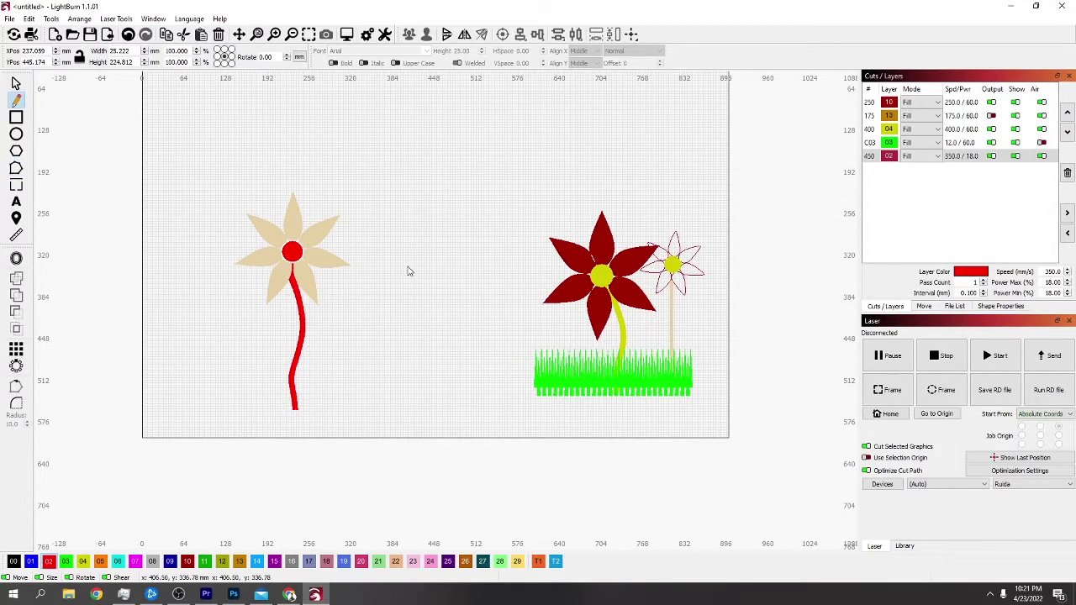
pyautogui.moveTo(407, 268)
pyautogui.mouseDown()
pyautogui.moveTo(388, 334)
pyautogui.moveTo(407, 355)
pyautogui.moveTo(400, 345)
pyautogui.moveTo(423, 306)
pyautogui.moveTo(409, 269)
pyautogui.mouseUp()
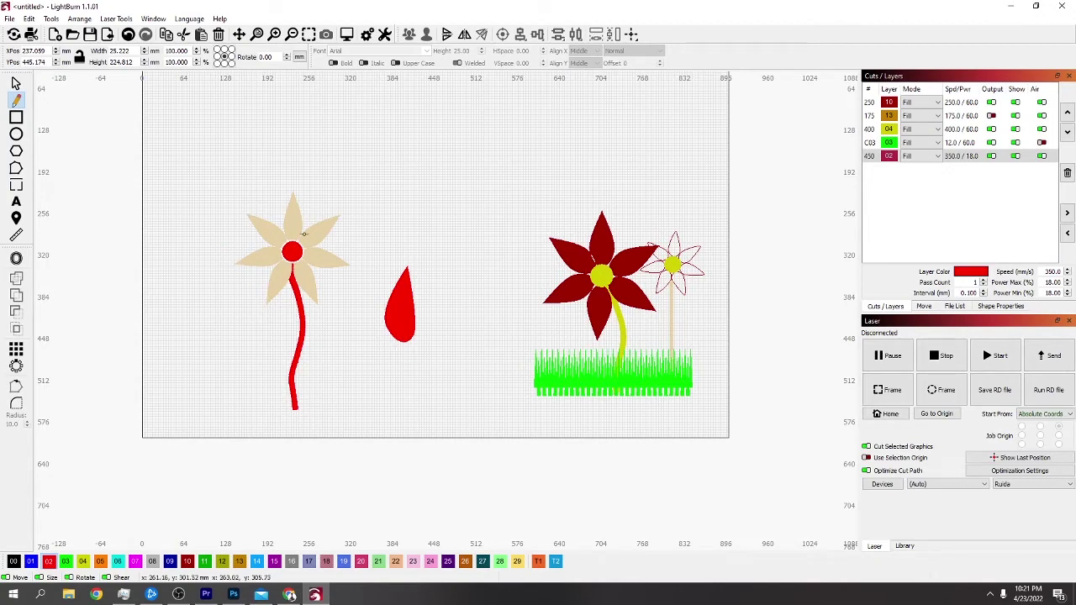
# - Draw a small yellow circle overlapping the base of the teardrop
pyautogui.click(17, 135)
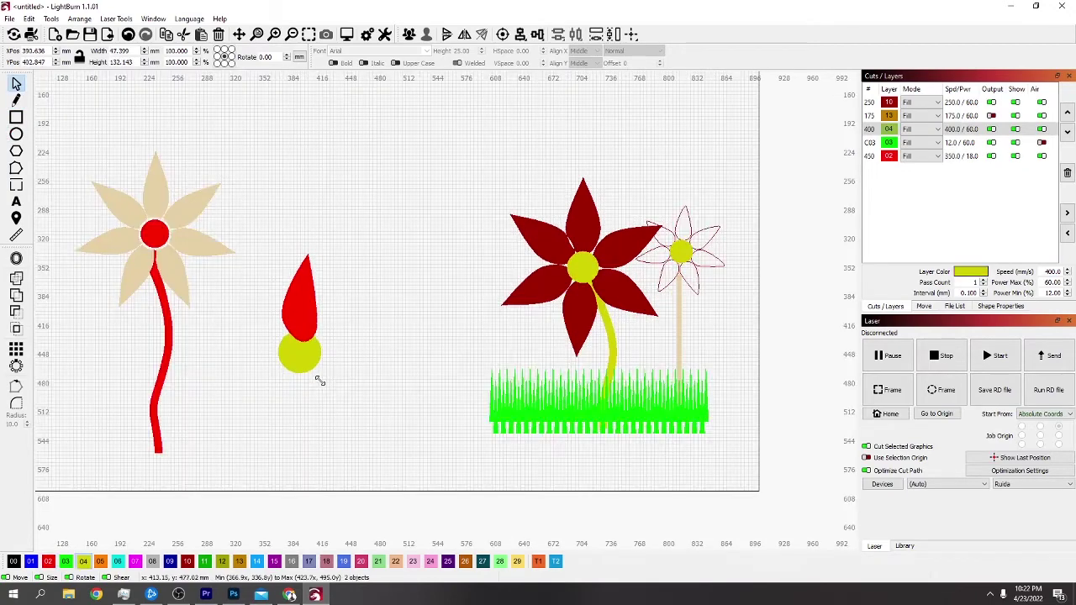
pyautogui.moveTo(319, 378); pyautogui.dragTo(312, 356)
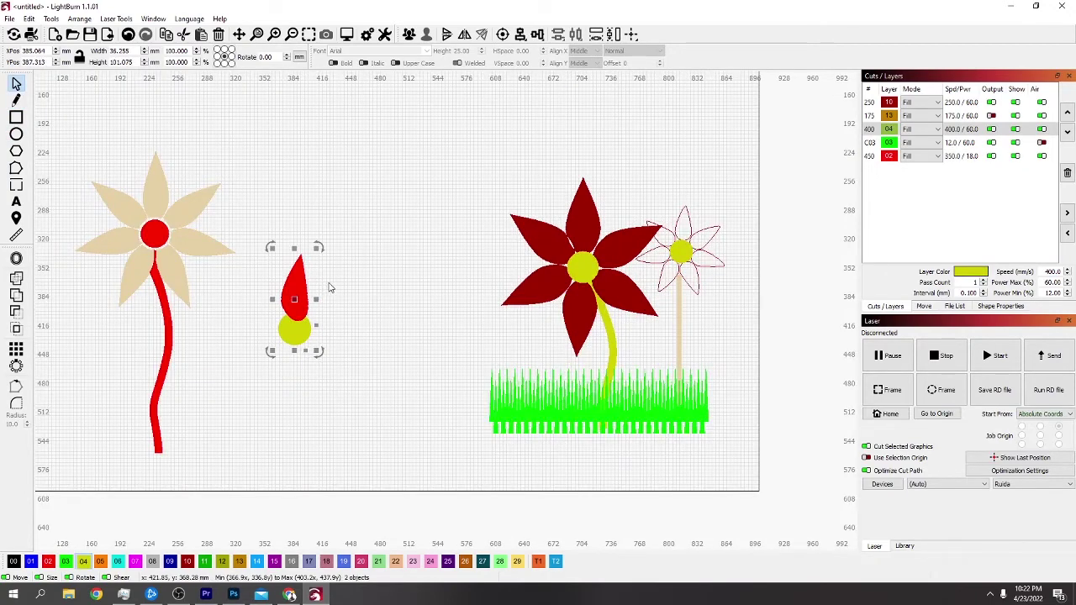
pyautogui.scroll(-1, 397, 269)
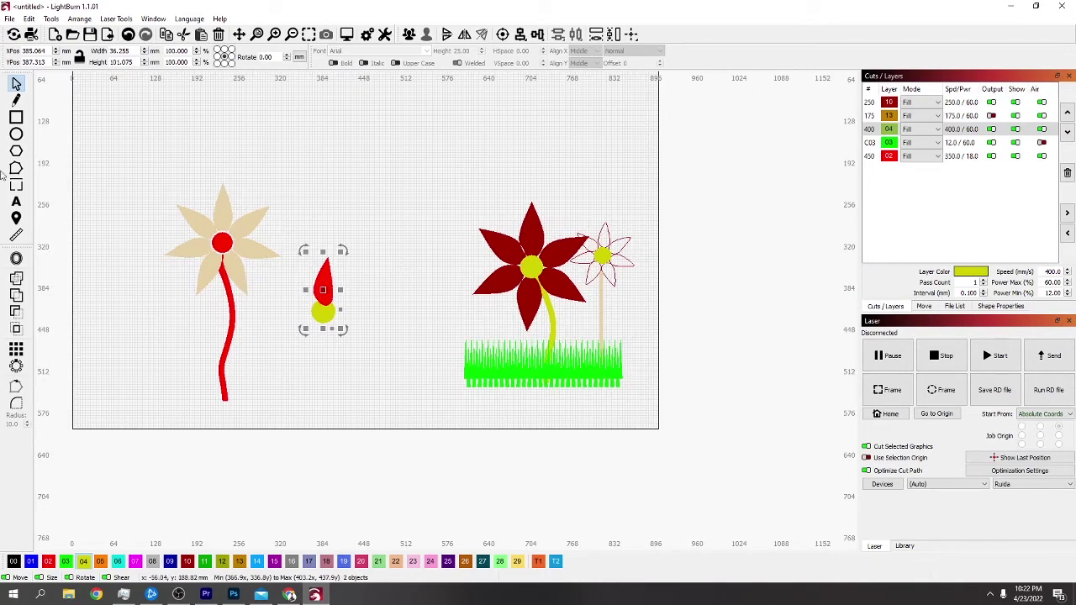
pyautogui.scroll(1, 258, 254)
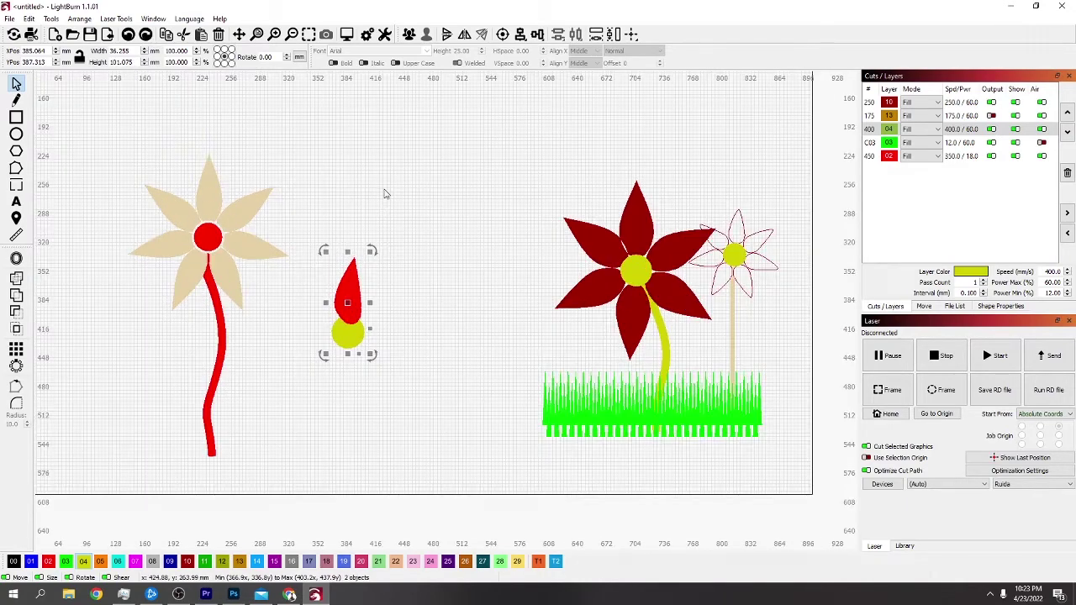
# - Draw a red circle above the teardrop and slide the small rectangle onto its top edge
pyautogui.click(17, 135)
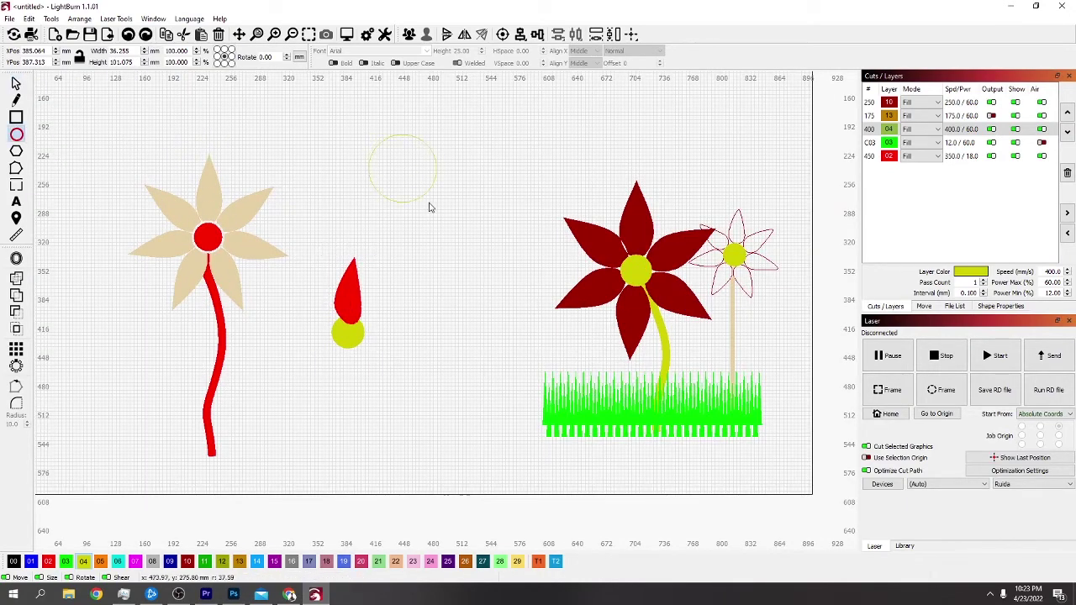
pyautogui.moveTo(428, 207); pyautogui.dragTo(430, 207)
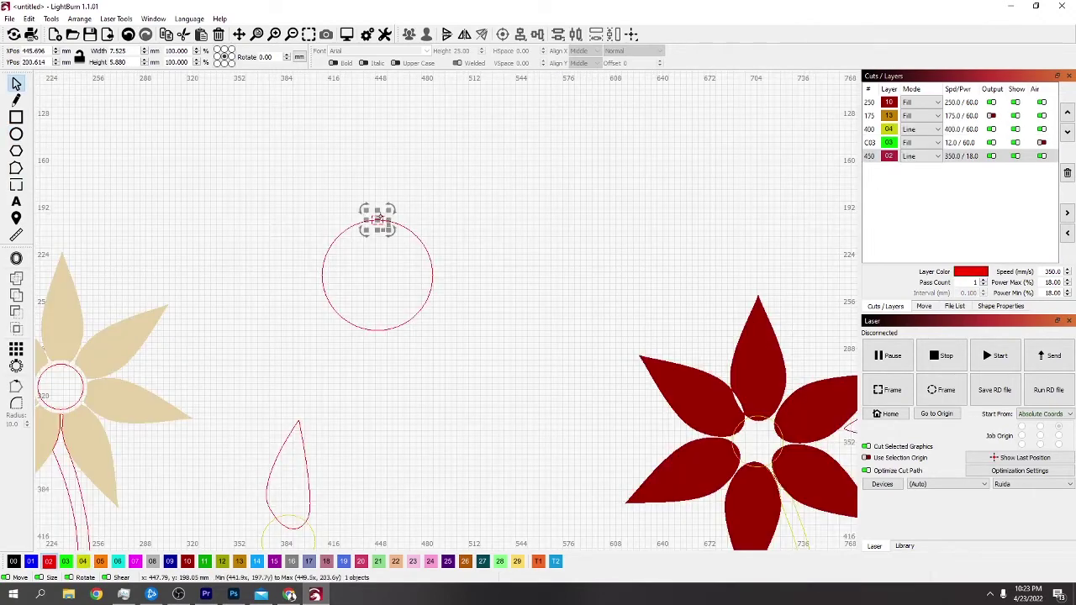
pyautogui.scroll(2, 377, 218)
pyautogui.moveTo(371, 218); pyautogui.dragTo(370, 205)
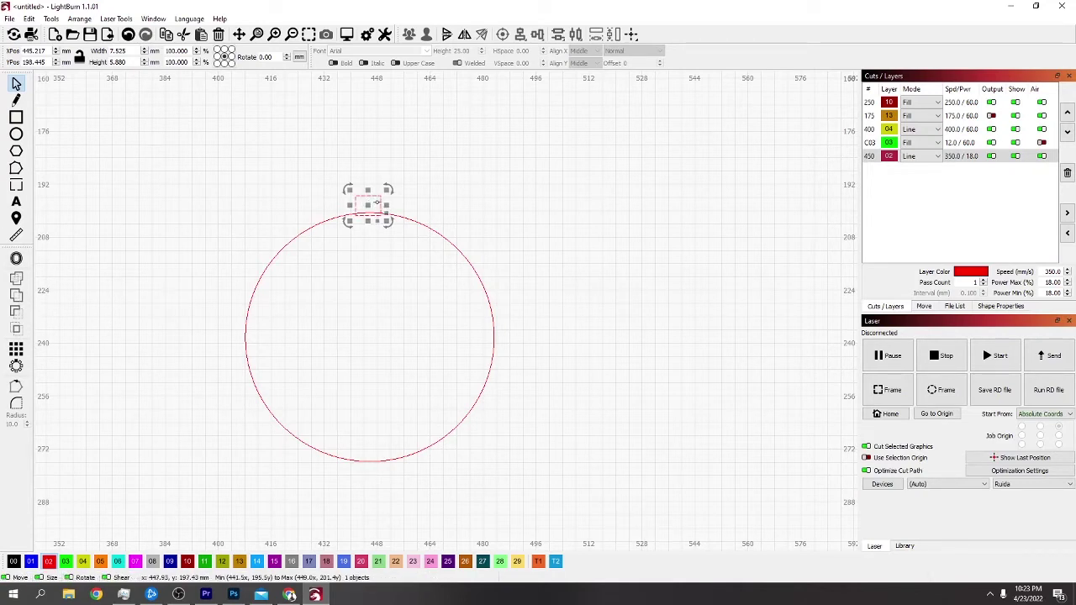
# - Select the circle and rectangle together, previewing a circular array and then cancelling it
pyautogui.keyDown('shift'); pyautogui.click(388, 213); pyautogui.keyUp('shift')
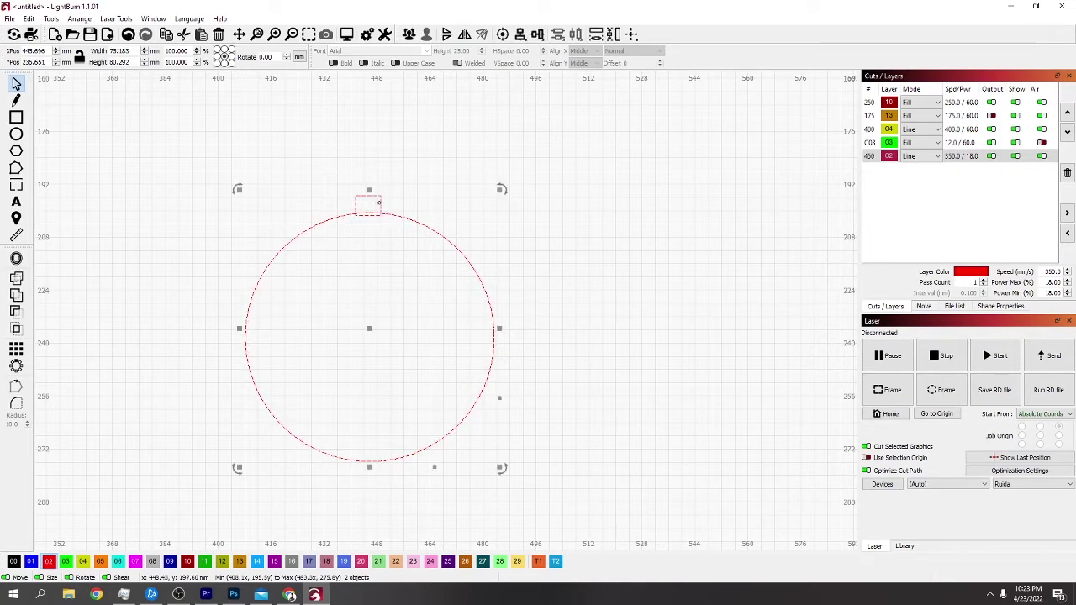
pyautogui.click(406, 173)
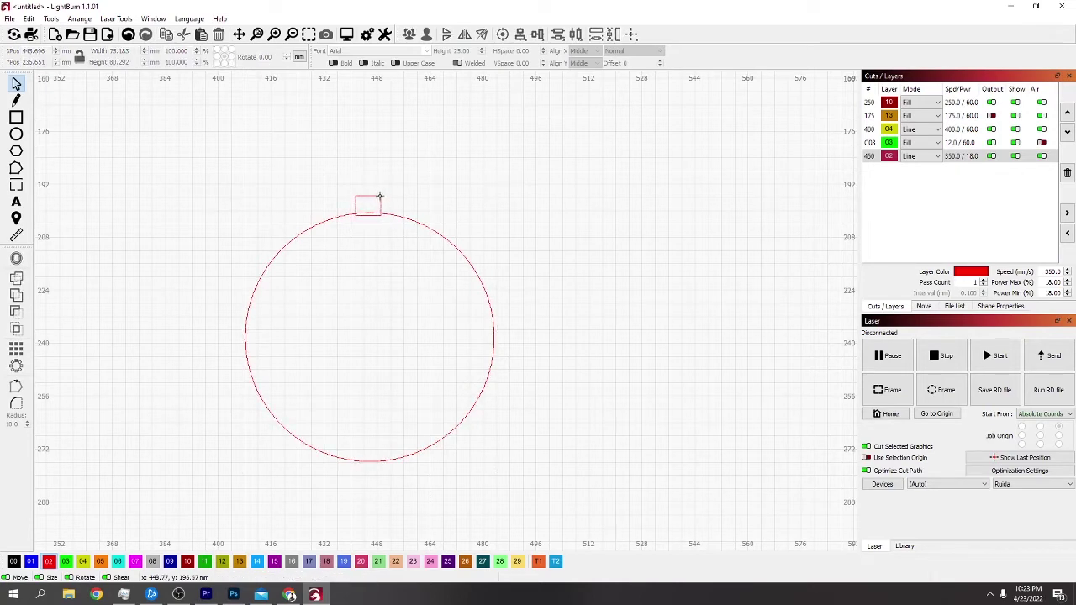
pyautogui.click(379, 196)
pyautogui.keyDown('shift'); pyautogui.click(415, 220); pyautogui.keyUp('shift')
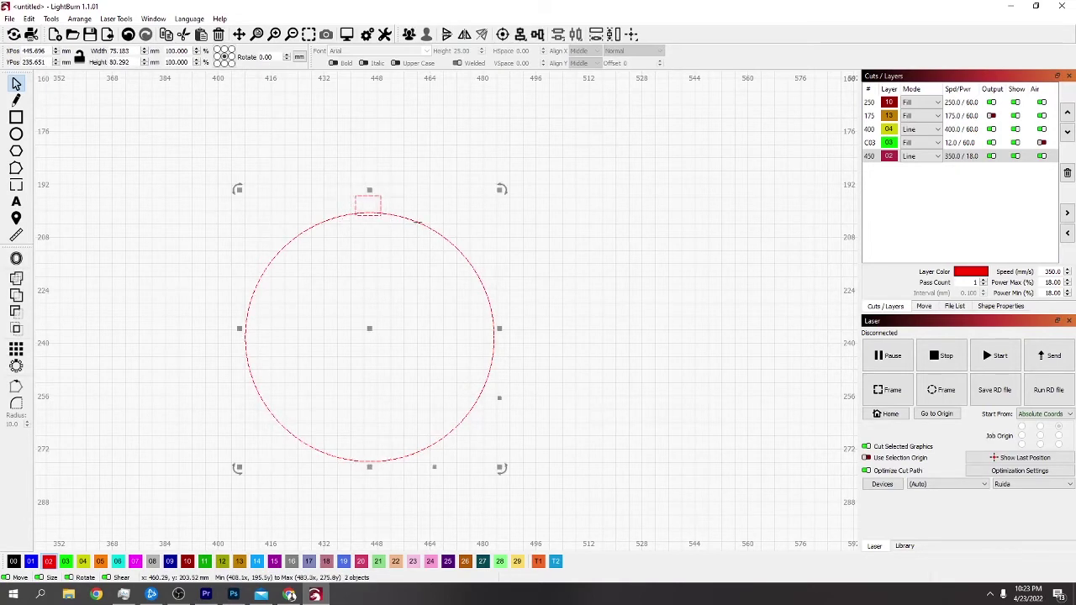
pyautogui.click(521, 220)
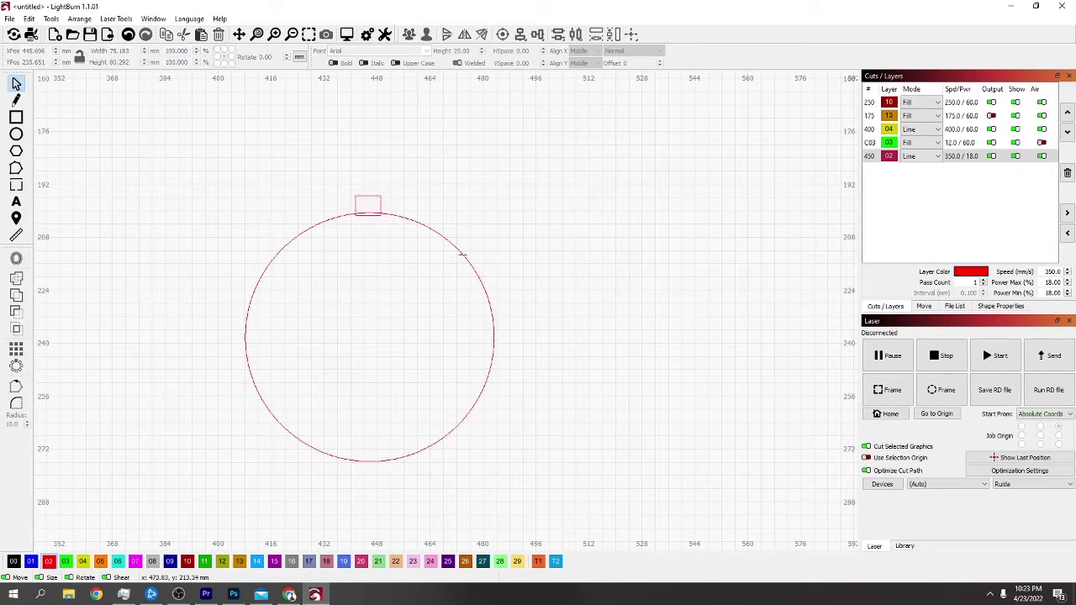
pyautogui.click(463, 254)
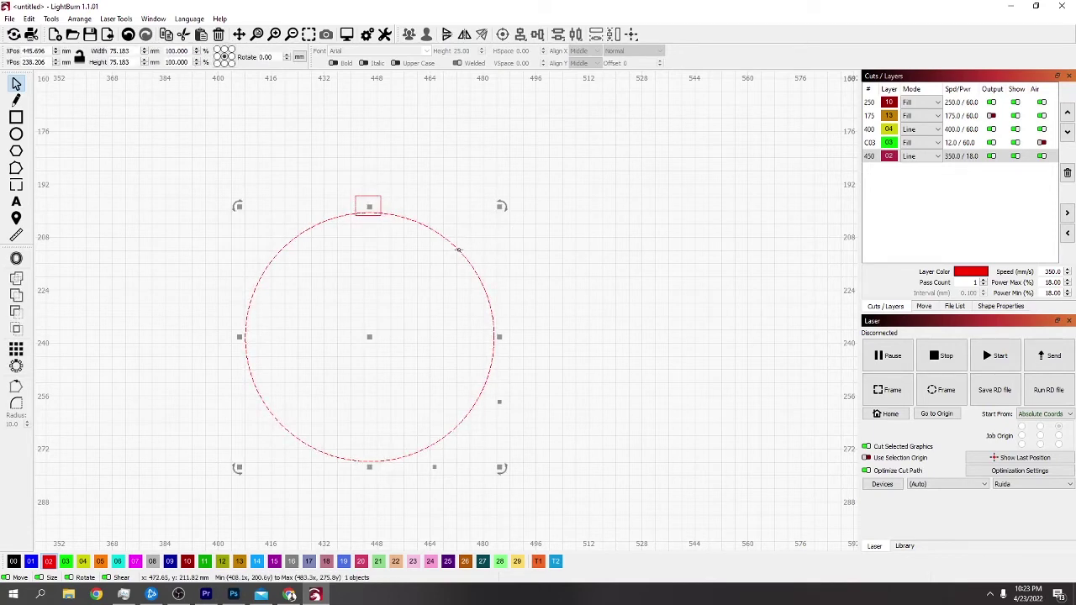
pyautogui.keyDown('shift'); pyautogui.click(381, 200); pyautogui.keyUp('shift')
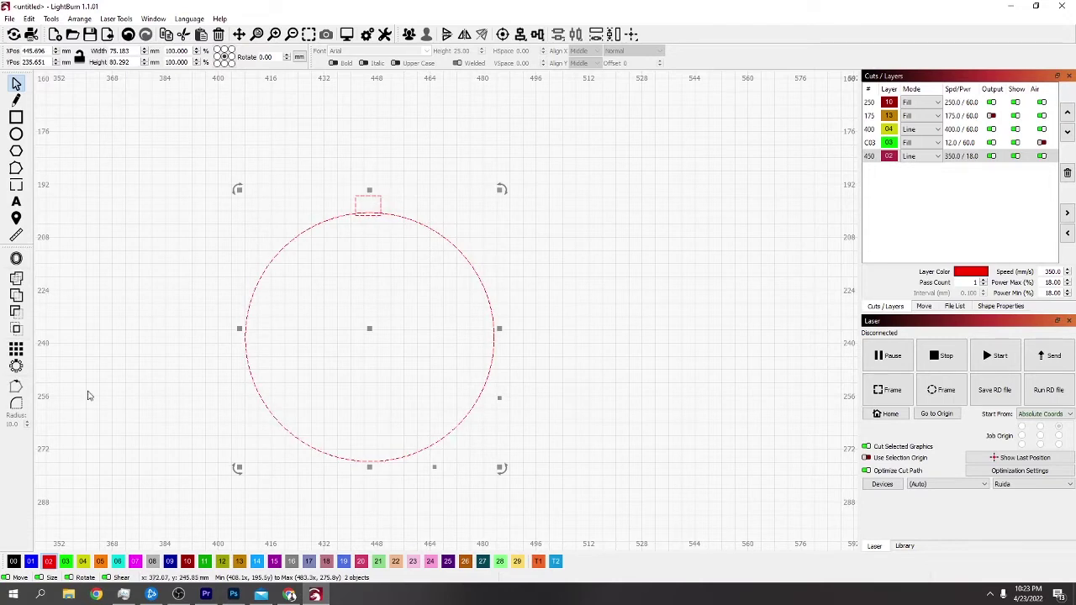
pyautogui.click(16, 365)
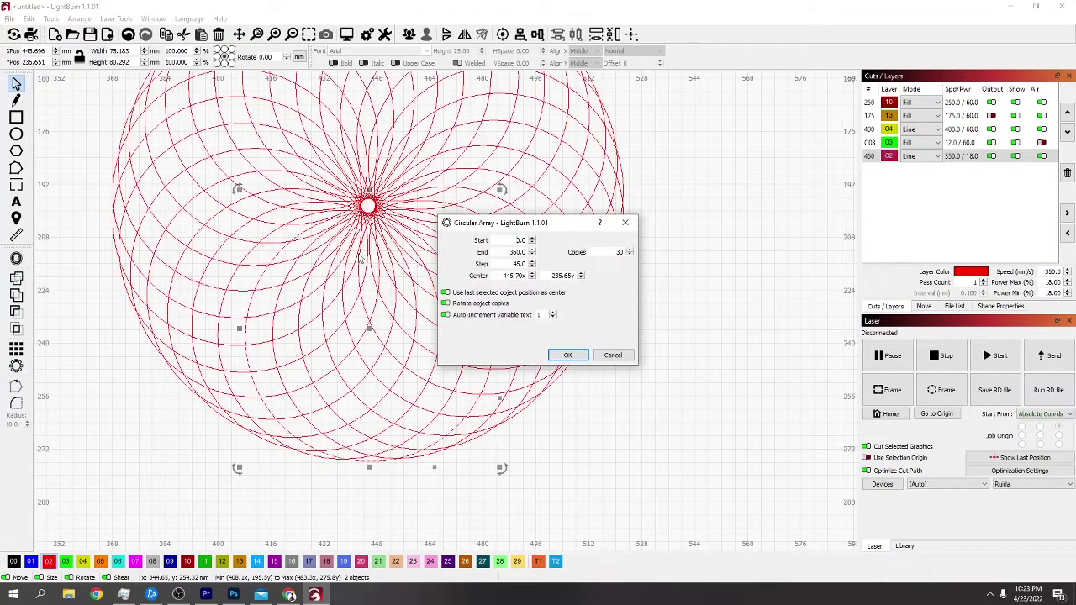
pyautogui.click(613, 355)
pyautogui.click(477, 232)
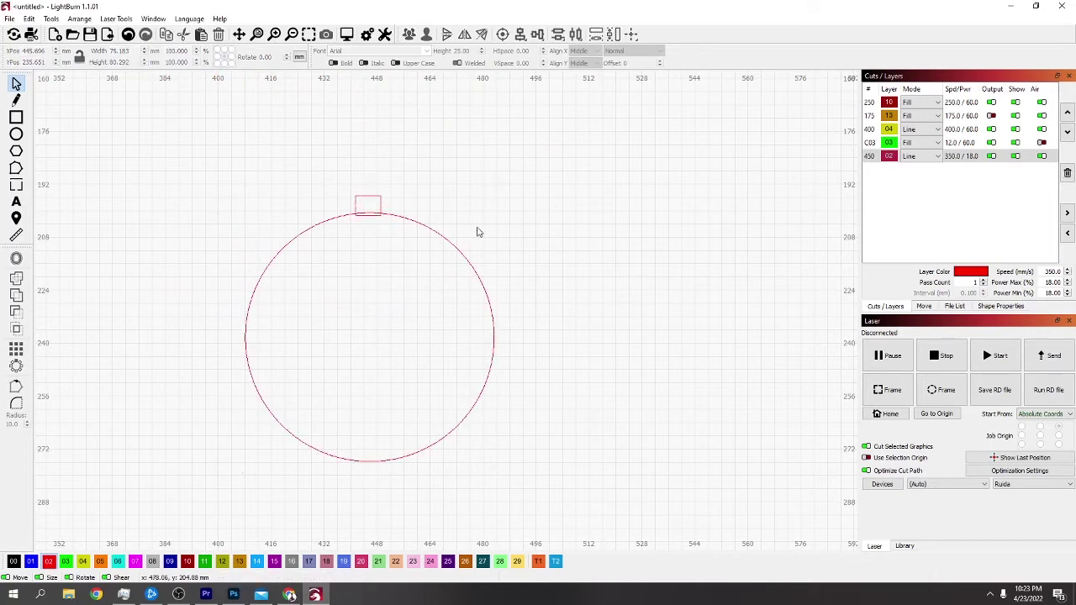
# - Circular-array the rectangle around the circle as teeth, then weld everything into one outline
pyautogui.click(380, 202)
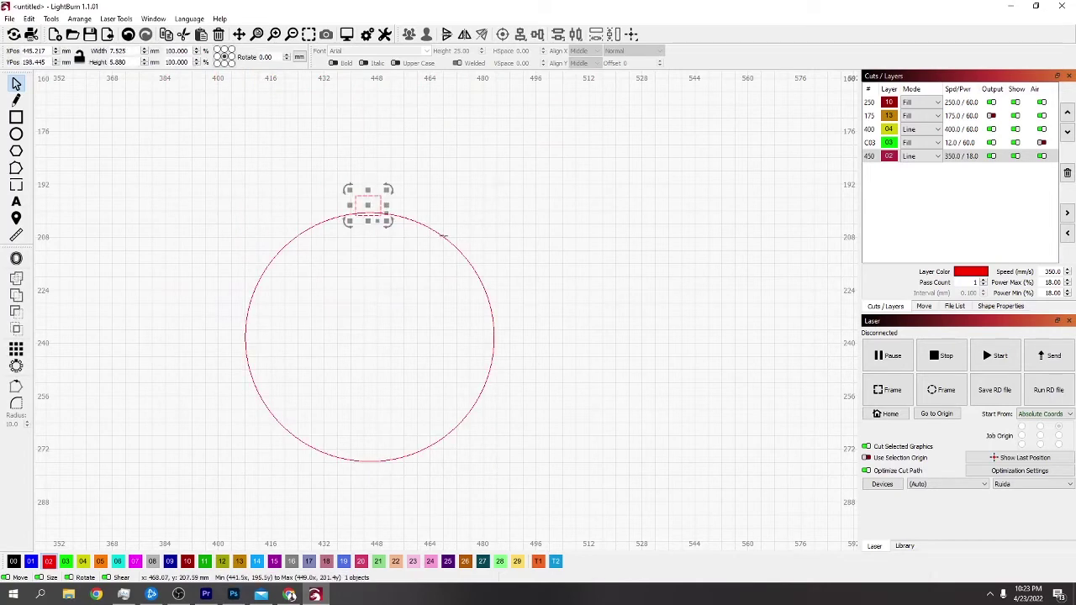
pyautogui.keyDown('shift'); pyautogui.click(443, 236); pyautogui.keyUp('shift')
pyautogui.click(18, 364)
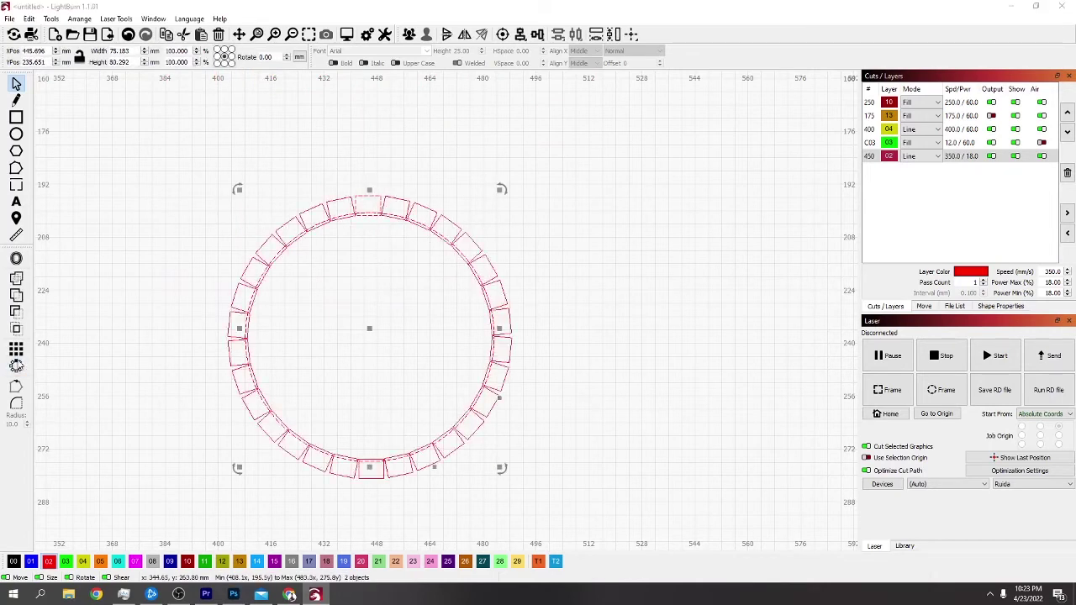
pyautogui.click(629, 253)
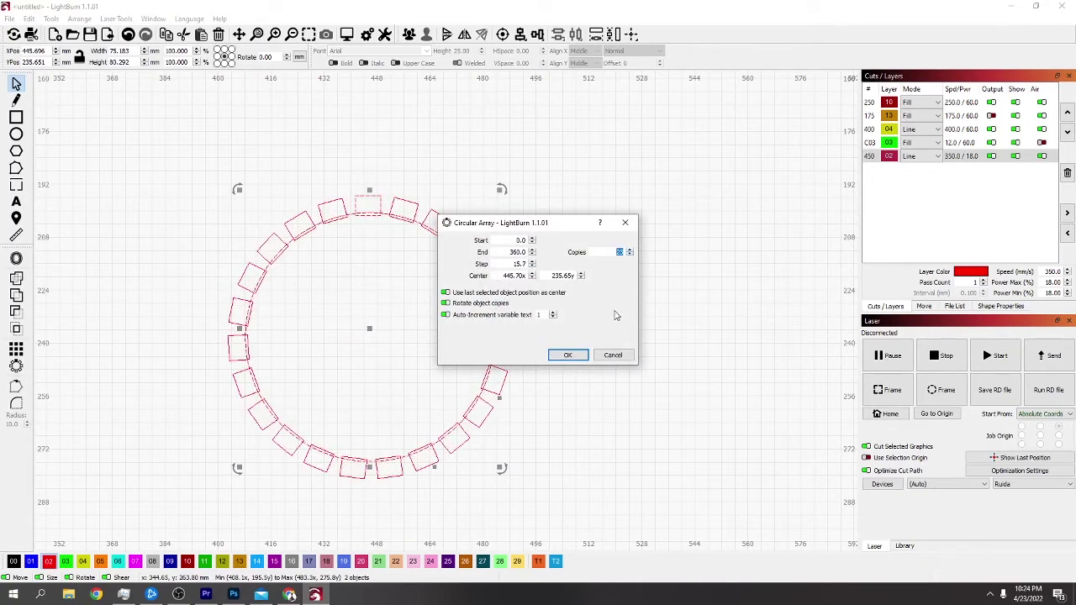
pyautogui.click(567, 355)
pyautogui.moveTo(564, 153); pyautogui.dragTo(162, 514)
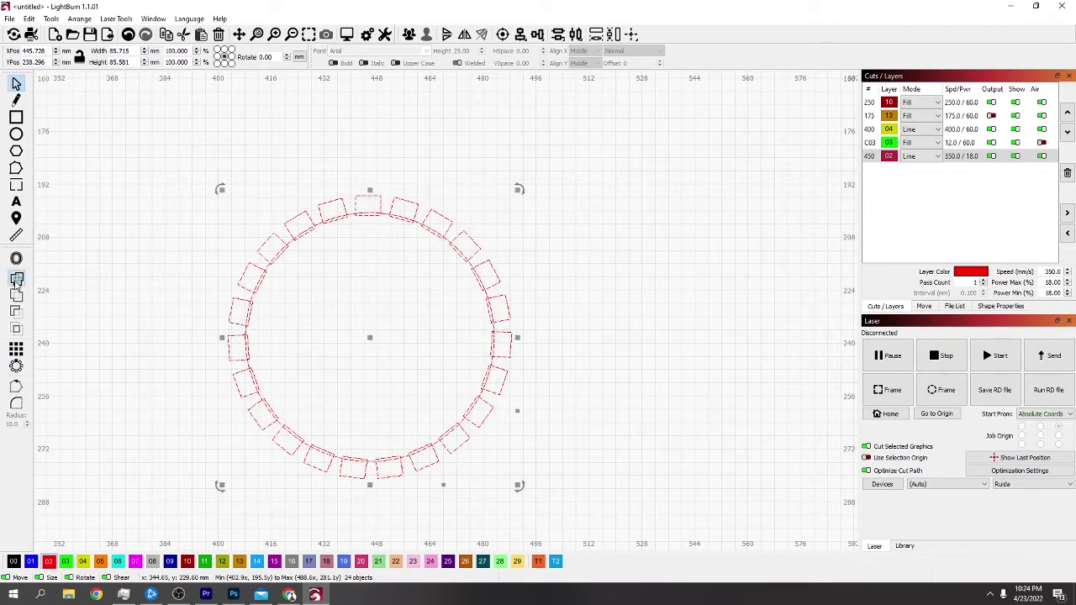
pyautogui.click(16, 279)
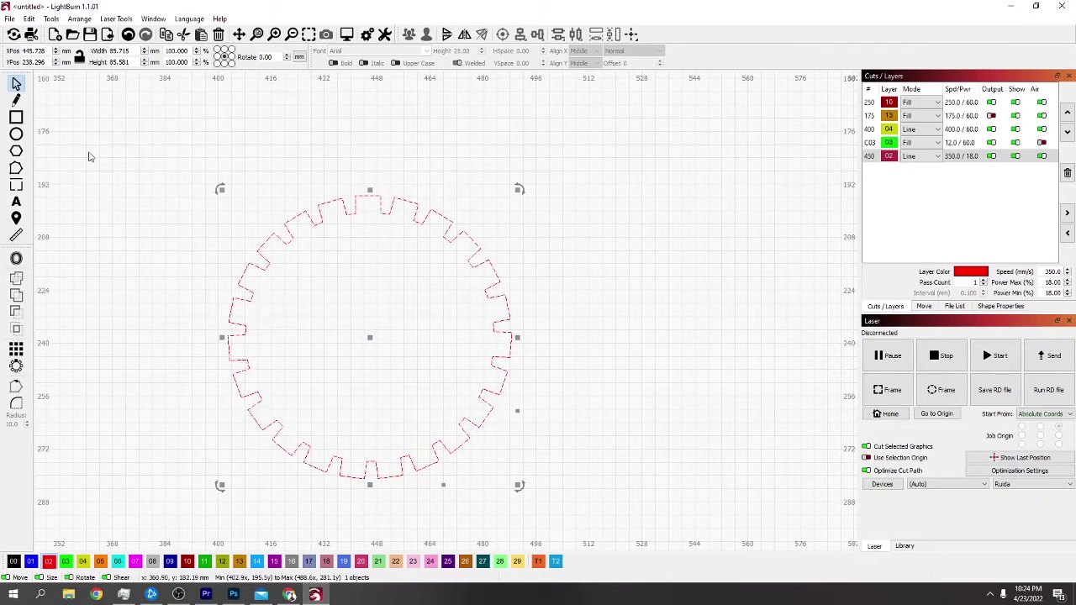
pyautogui.click(16, 134)
# - Draw a small circle inside the gear, centre it, and enlarge it to about 19.152 mm
pyautogui.moveTo(347, 327); pyautogui.dragTo(354, 327)
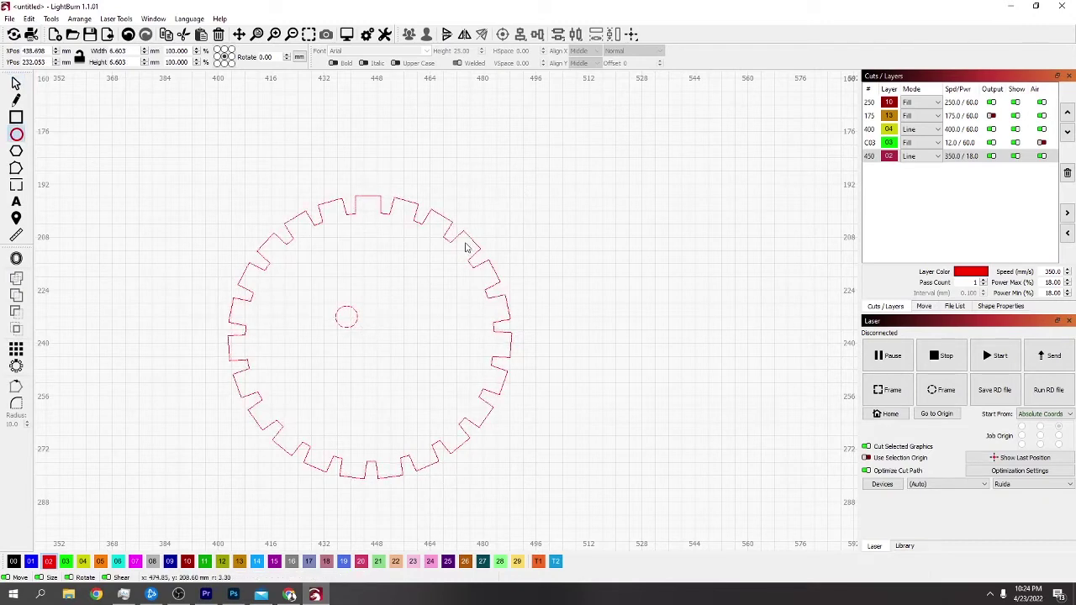
pyautogui.click(16, 83)
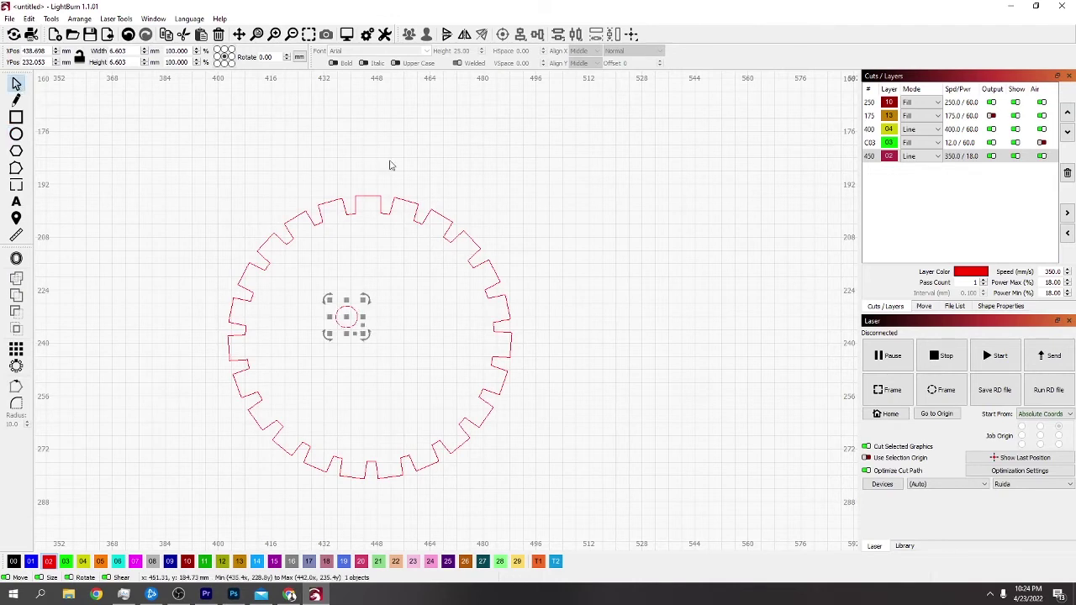
pyautogui.keyDown('shift'); pyautogui.click(444, 217); pyautogui.keyUp('shift')
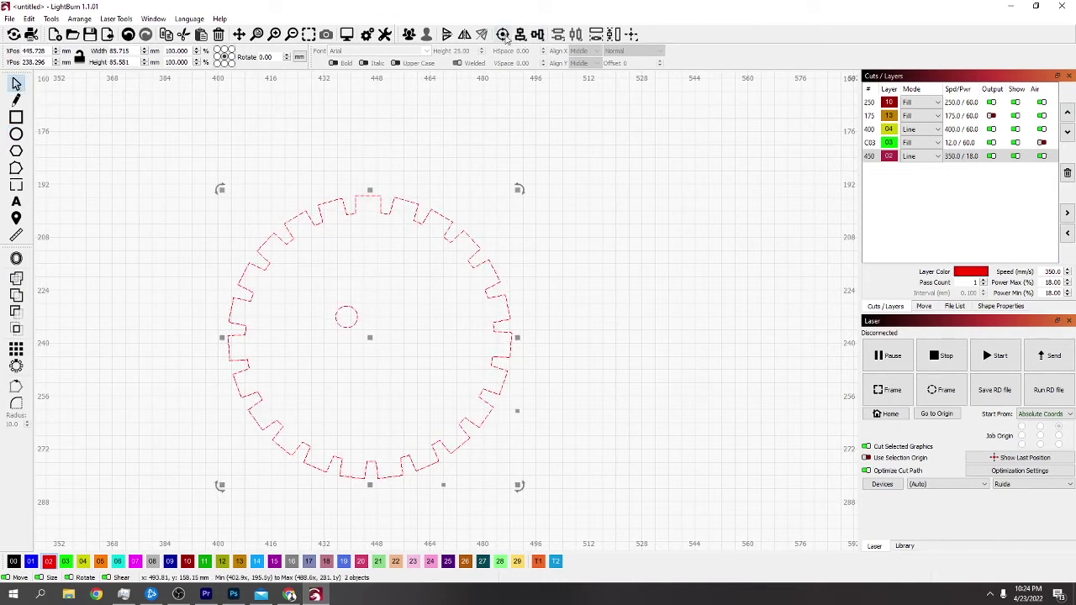
pyautogui.click(503, 37)
pyautogui.scroll(-1, 517, 294)
pyautogui.click(424, 323)
pyautogui.click(401, 322)
pyautogui.moveTo(408, 315); pyautogui.dragTo(444, 282)
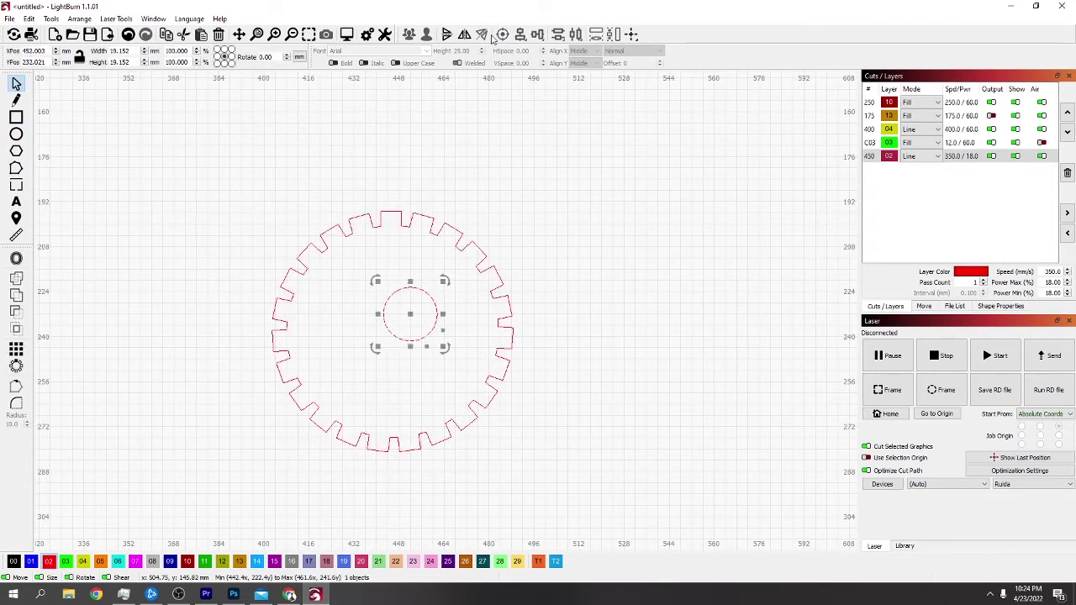
# - Align the hole's centre exactly with the gear's centre
pyautogui.keyDown('shift'); pyautogui.click(458, 233); pyautogui.keyUp('shift')
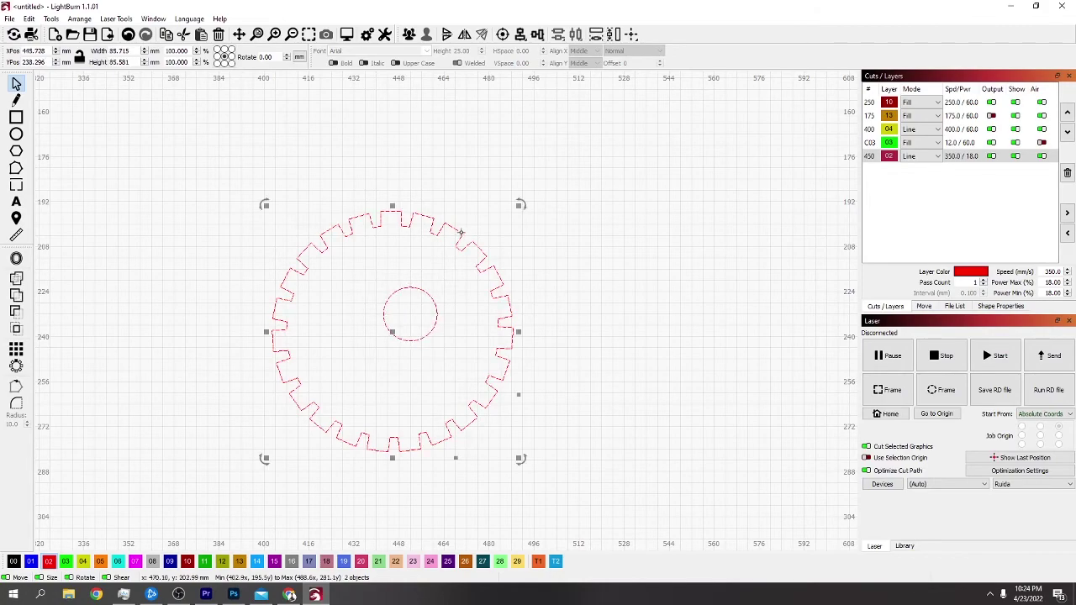
pyautogui.click(502, 34)
pyautogui.scroll(-2, 467, 340)
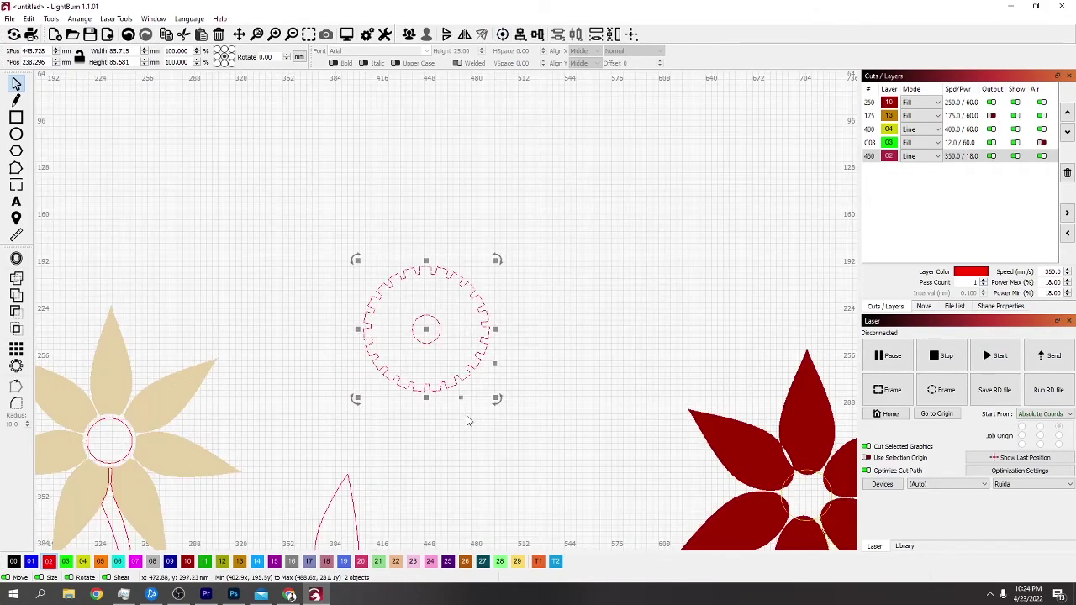
pyautogui.scroll(-2, 504, 429)
pyautogui.moveTo(545, 473); pyautogui.dragTo(514, 229)
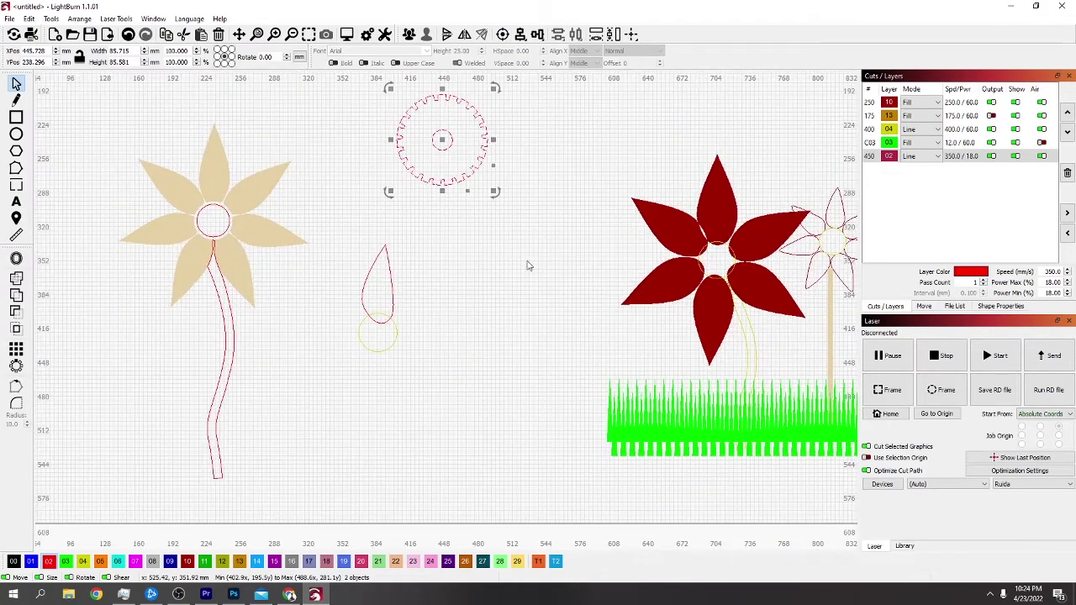
# - Zoom and pan to review the tan flower, red teardrop and 85.7 mm gear together
pyautogui.scroll(3, 622, 431)
pyautogui.scroll(-2, 620, 430)
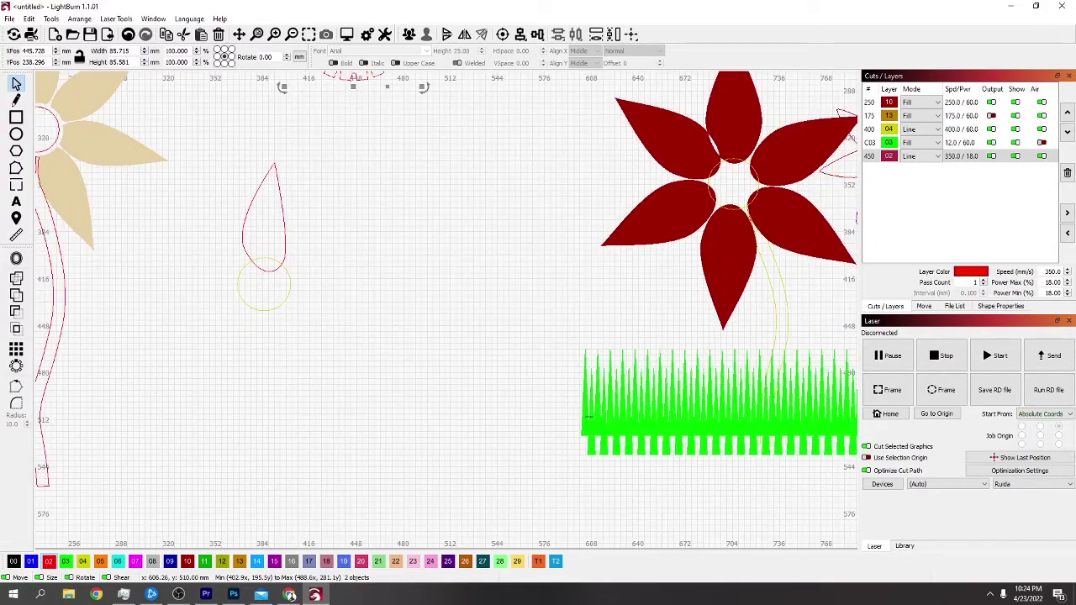
pyautogui.moveTo(619, 430); pyautogui.dragTo(412, 364)
pyautogui.scroll(1, 412, 363)
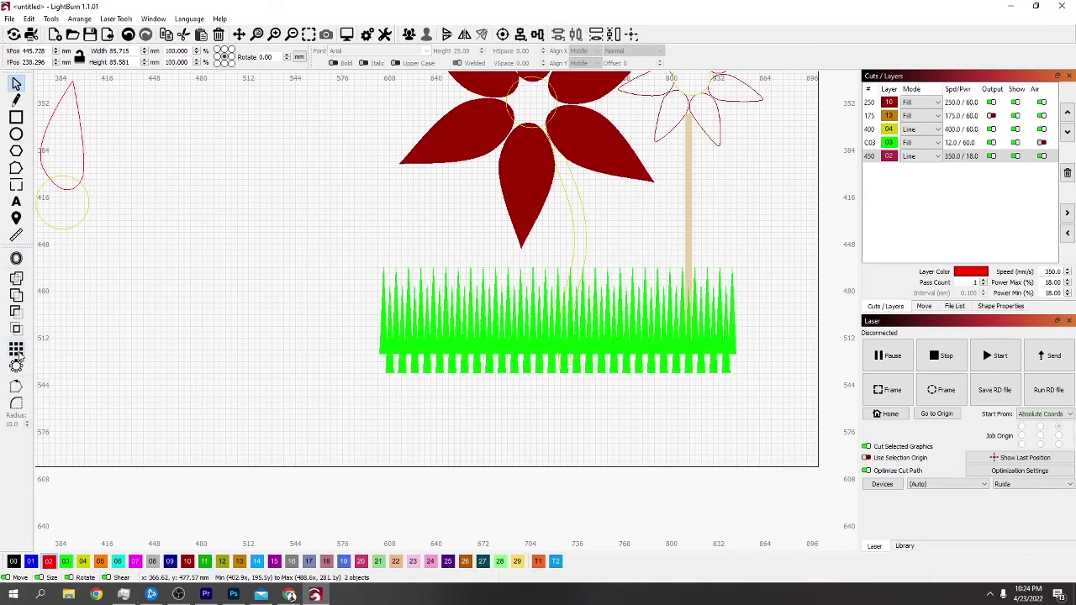
pyautogui.scroll(-3, 368, 348)
pyautogui.scroll(1, 301, 317)
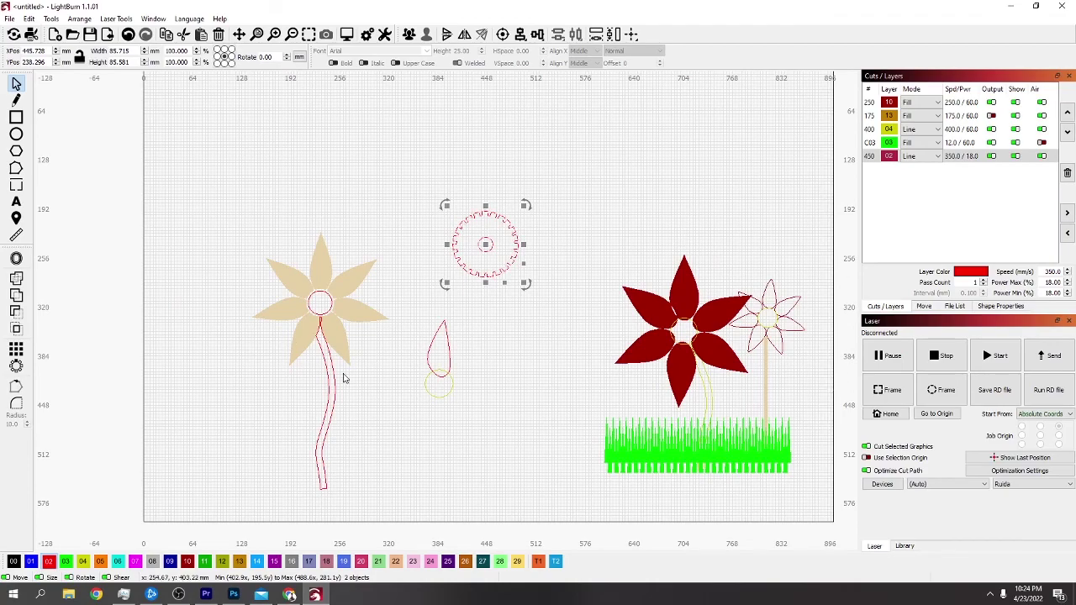
pyautogui.scroll(-2, 580, 416)
pyautogui.scroll(4, 471, 424)
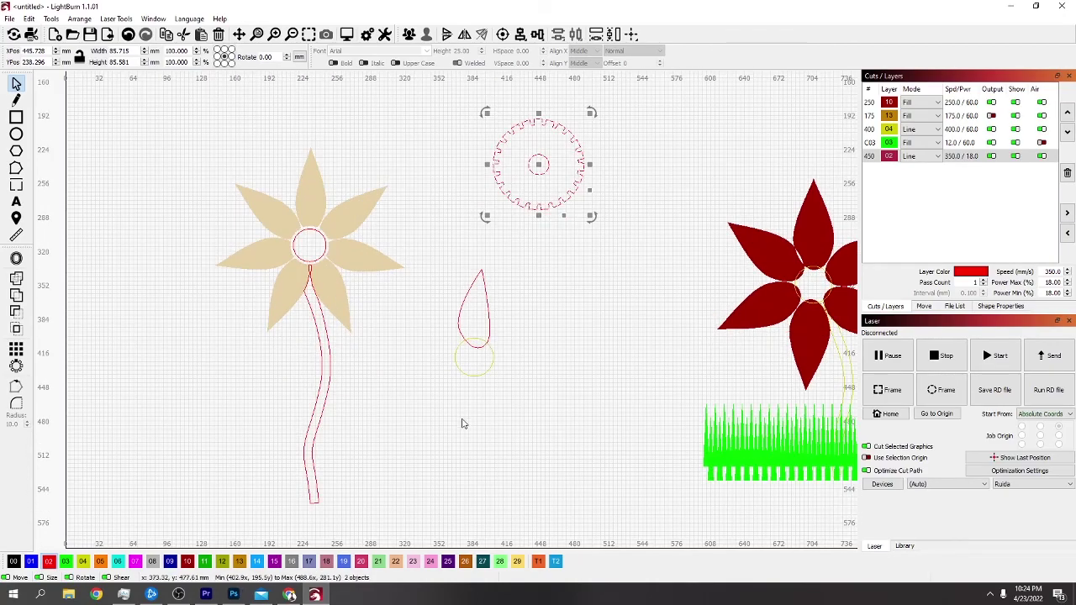
pyautogui.moveTo(750, 403); pyautogui.dragTo(557, 332)
pyautogui.scroll(-3, 555, 332)
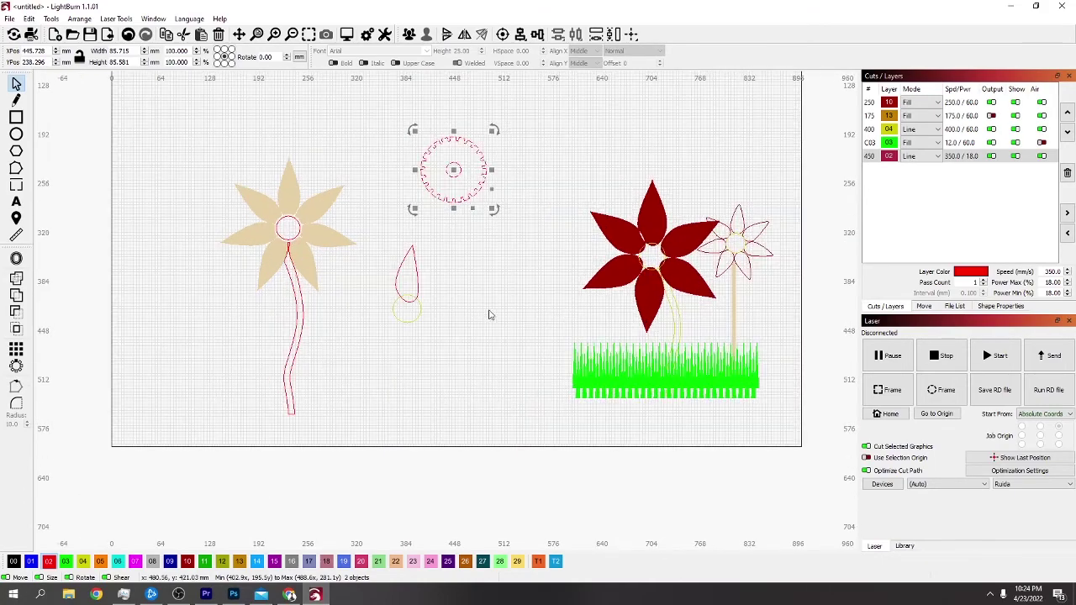